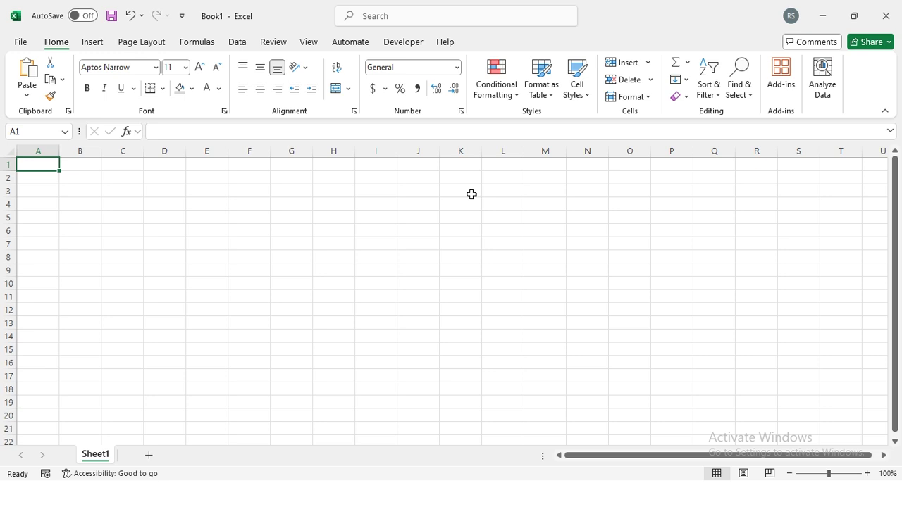
Step: Save the blank workbook in Documents as 'Automated Invoice System', an Excel Macro-Enabled Workbook
left_click(21, 42)
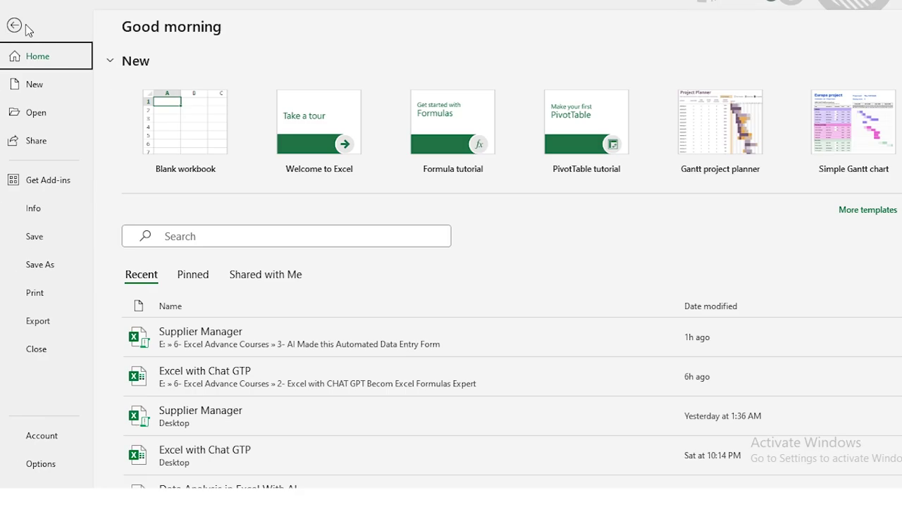
left_click(42, 263)
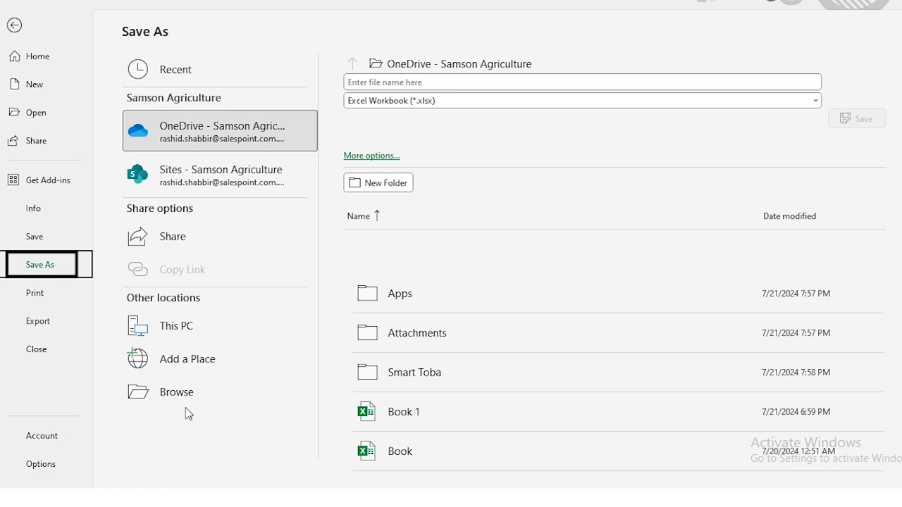
left_click(177, 393)
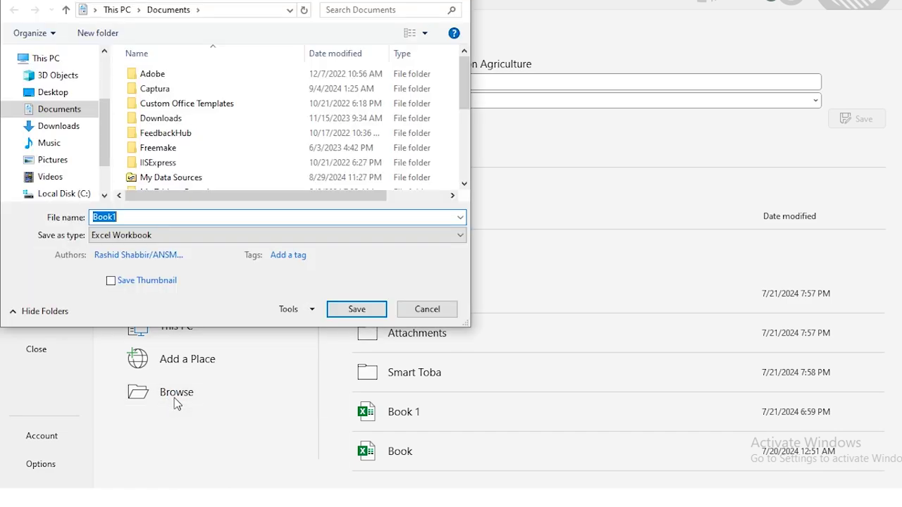
type("Automated Invoice System")
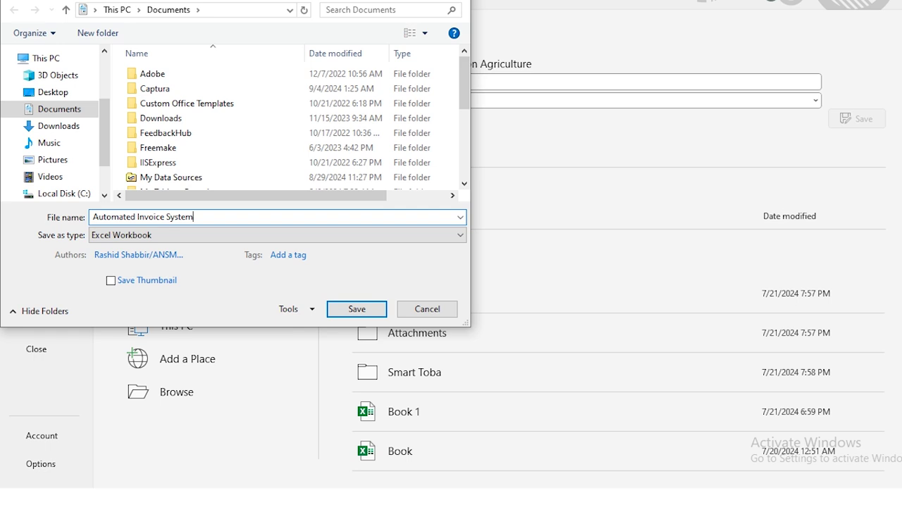
left_click(235, 236)
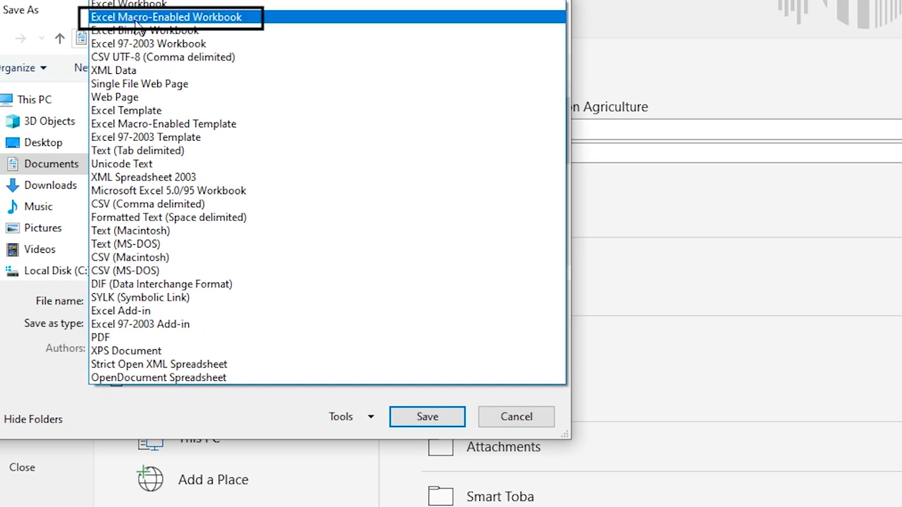
left_click(137, 21)
left_click(429, 417)
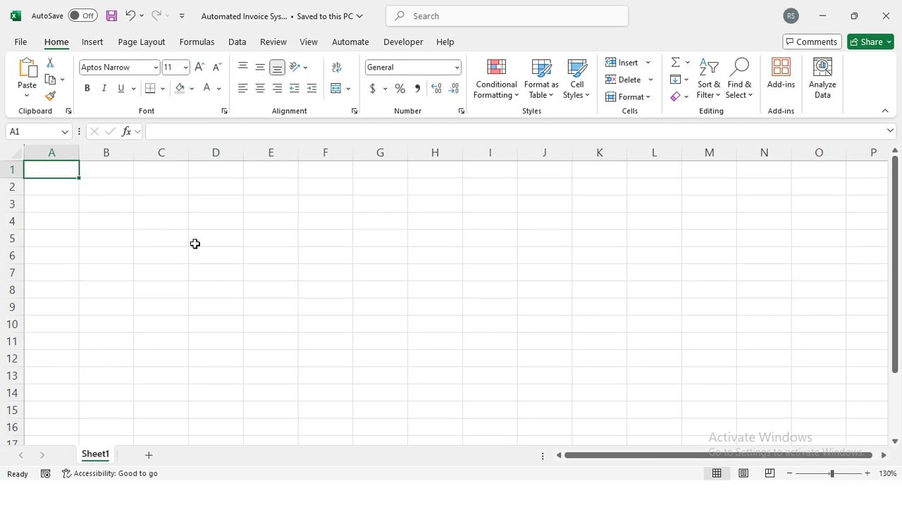
Step: Enter INVOICE in A1, merge and centre it across A1:D1, and make it bold 14 pt
type("INVOICE")
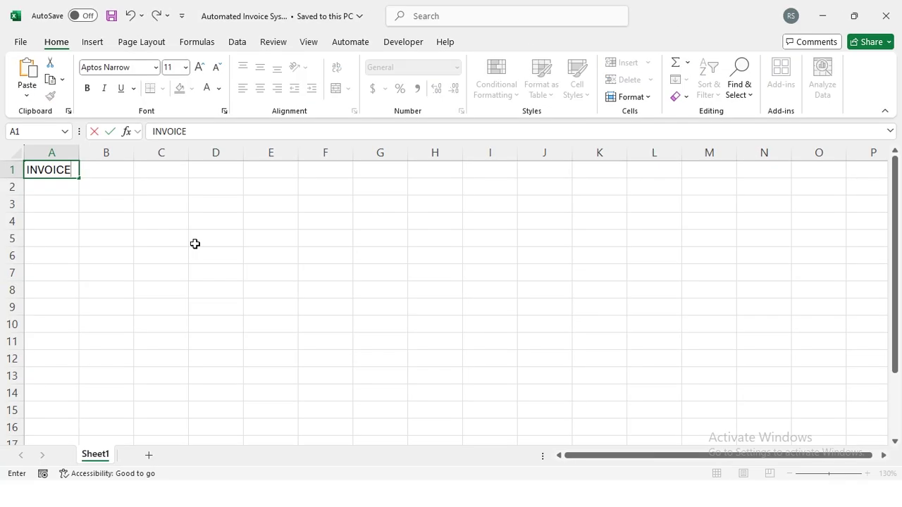
key("ctrl+Return")
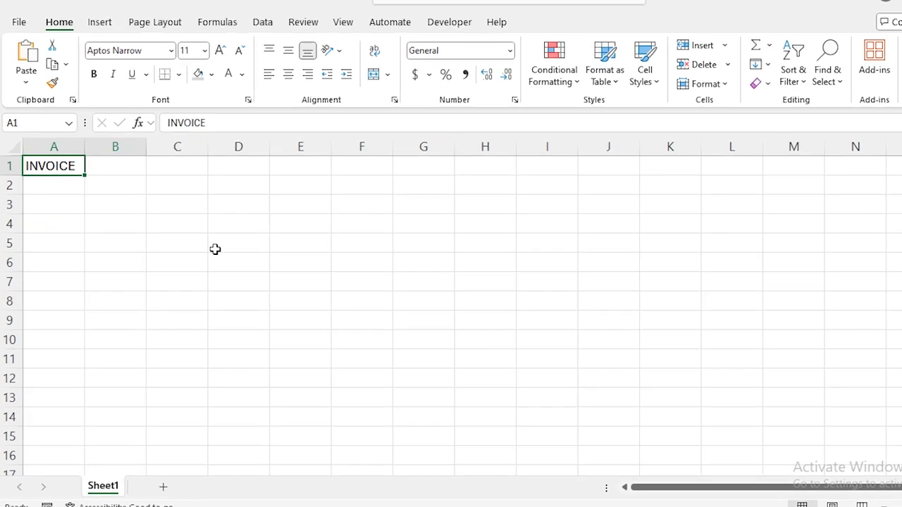
key("shift+Right")
key("shift+Right")
key("shift+Right")
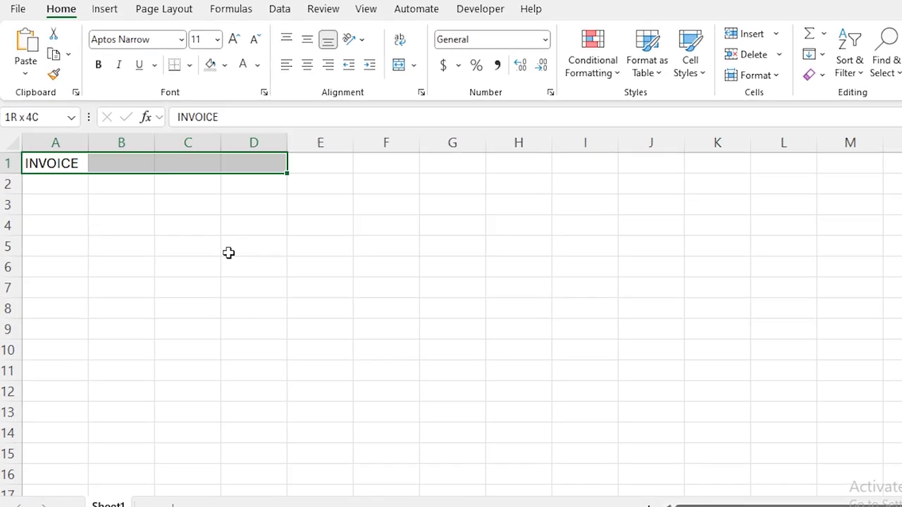
left_click(398, 65)
left_click(216, 39)
type("14")
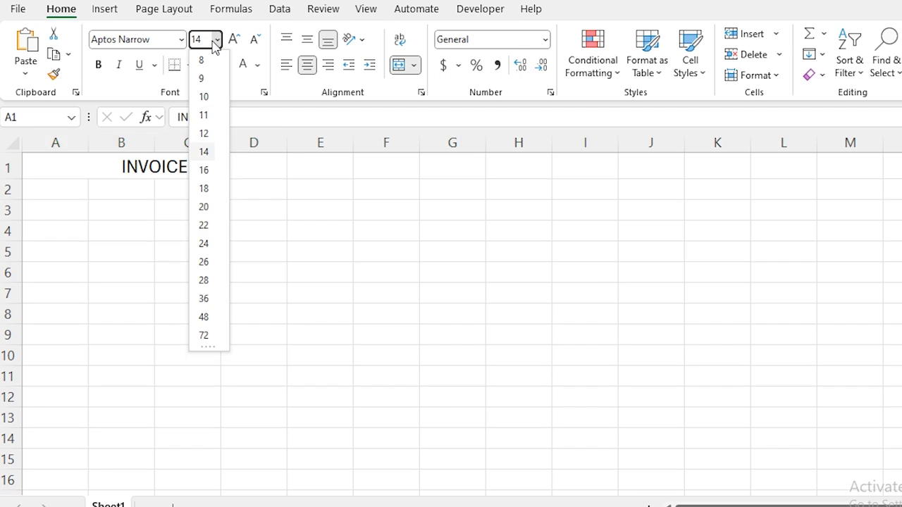
left_click(98, 64)
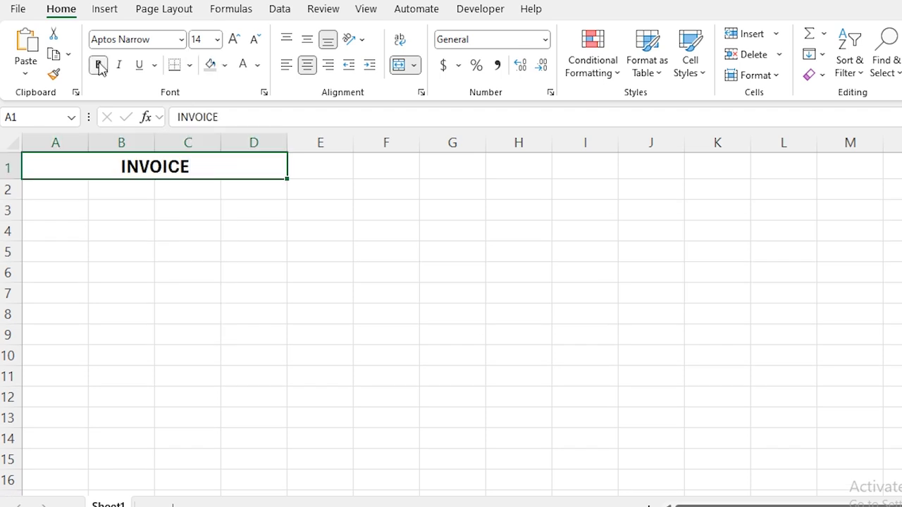
left_click(181, 40)
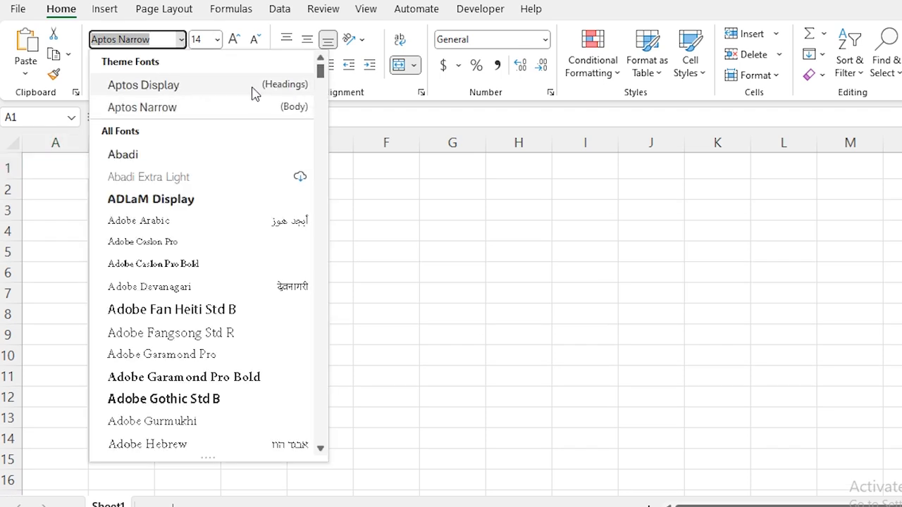
key("Escape")
key("Down")
key("Down")
key("Down")
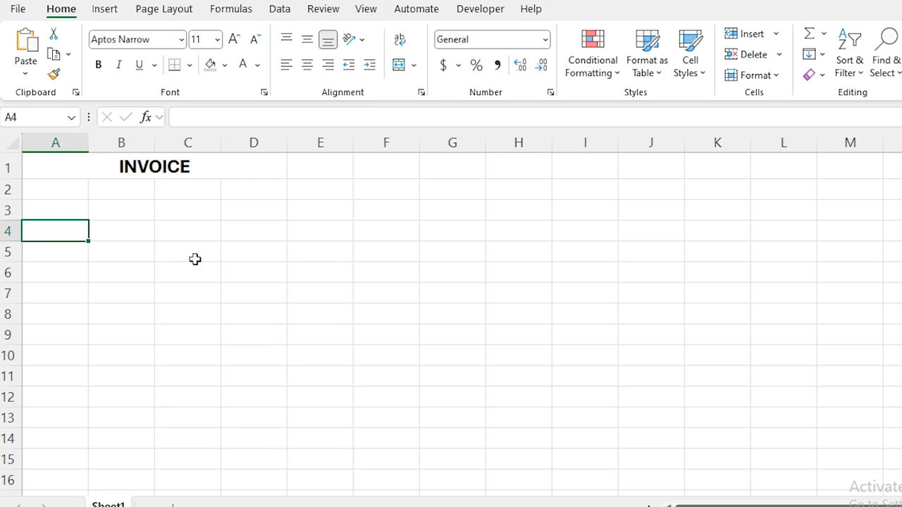
Step: Enter the labels Invoice #, Date and Customer in A4:A6
key("F2")
type("In")
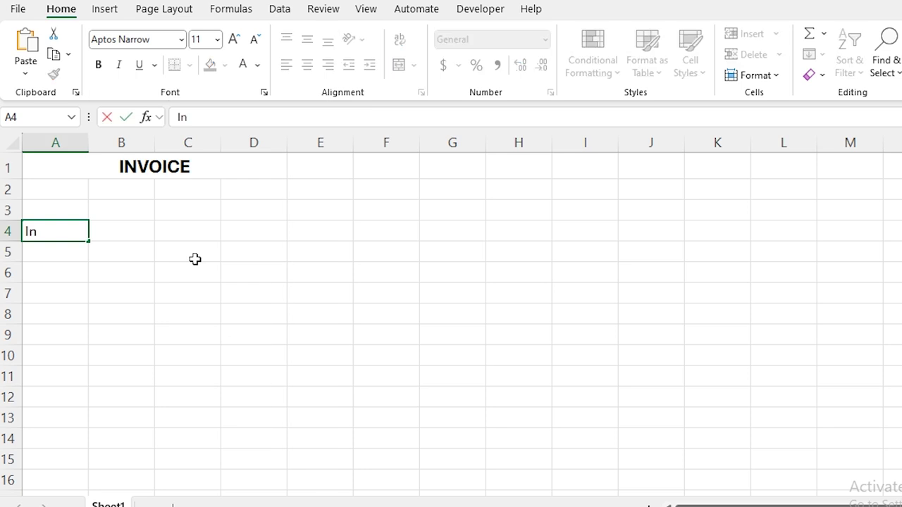
type("voice #")
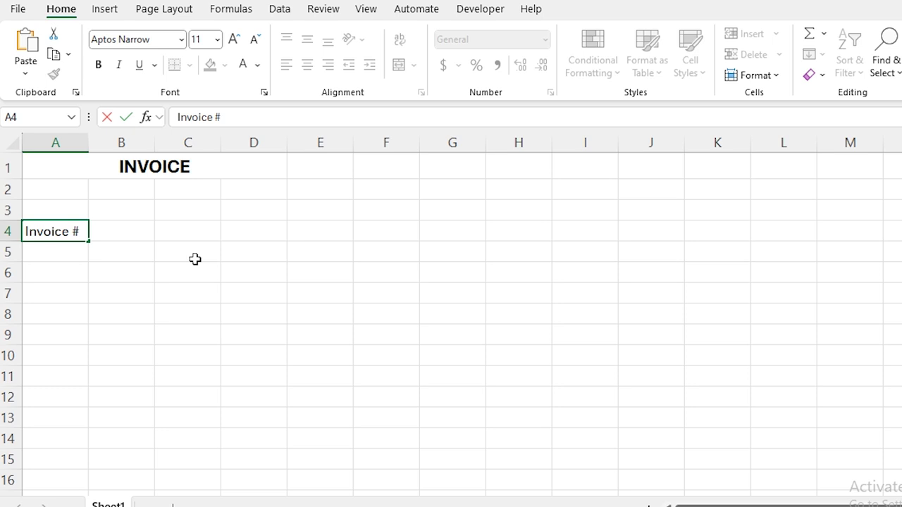
key("Return")
type("Date")
key("Return")
type("Customer")
key("Return")
key("Return")
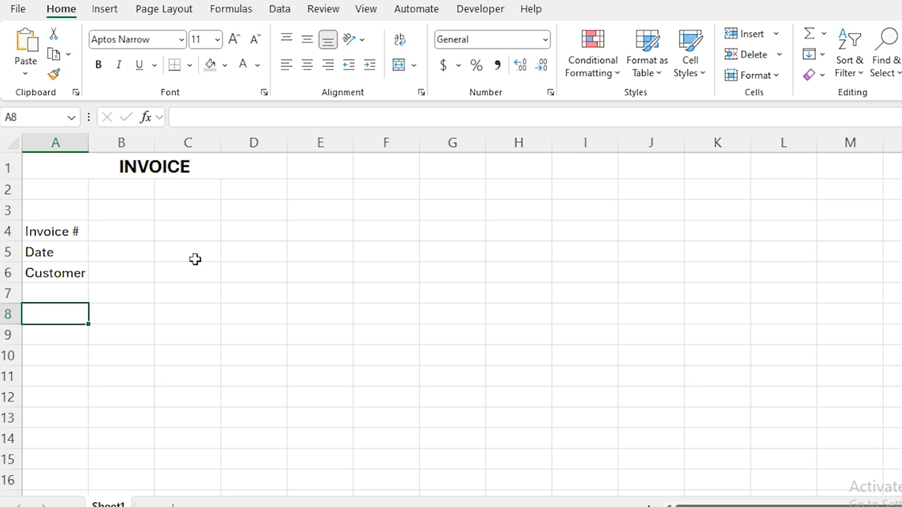
Step: Enter the headers Product, Unit Price, QTY and Amount across A8:D8
type("Product")
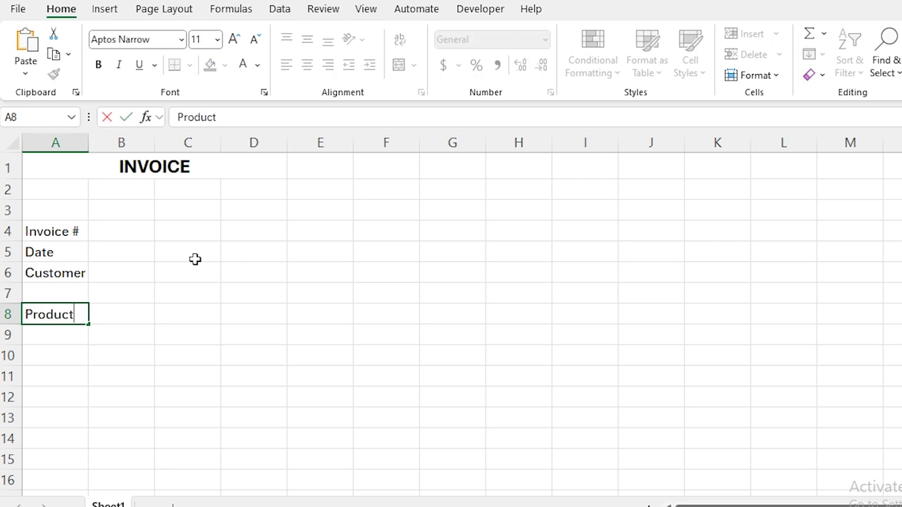
key("Tab")
type("Unit Price")
key("Tab")
type("QTY")
key("Tab")
type("Amount")
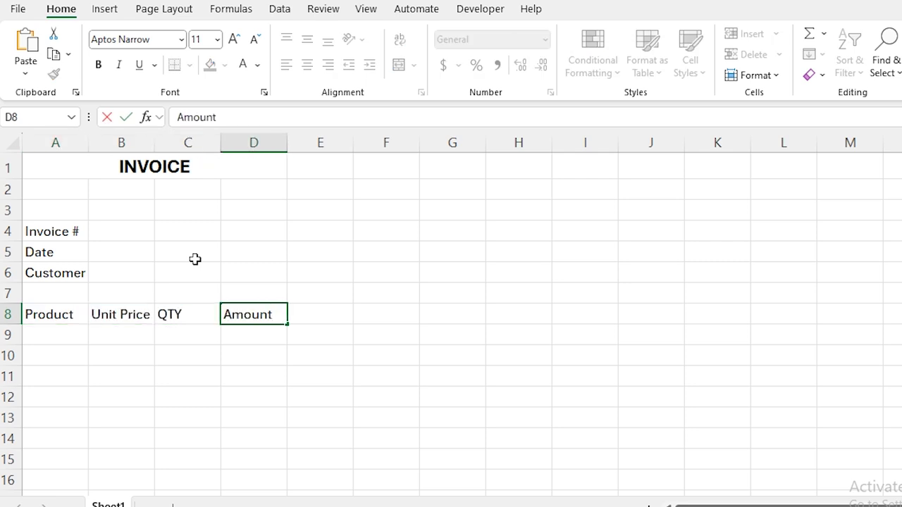
key("ctrl+Return")
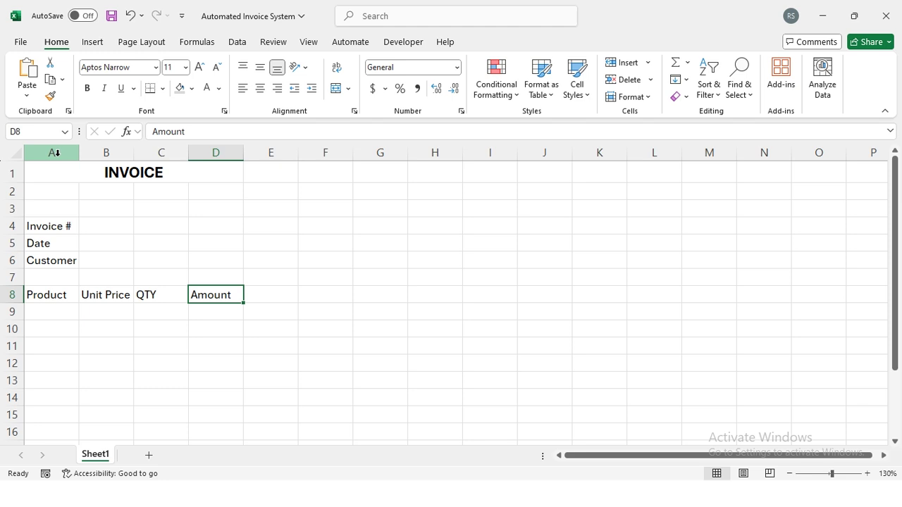
Step: Set column A's width to 20
right_click(56, 152)
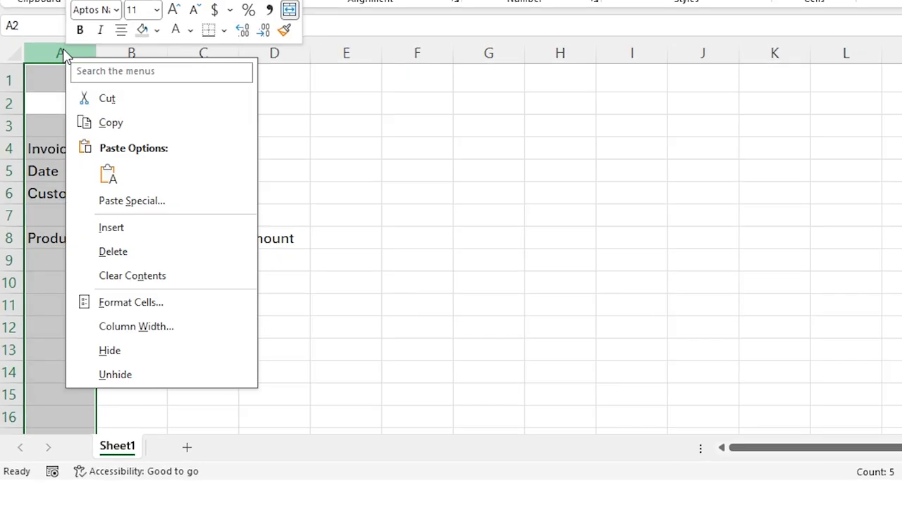
left_click(135, 327)
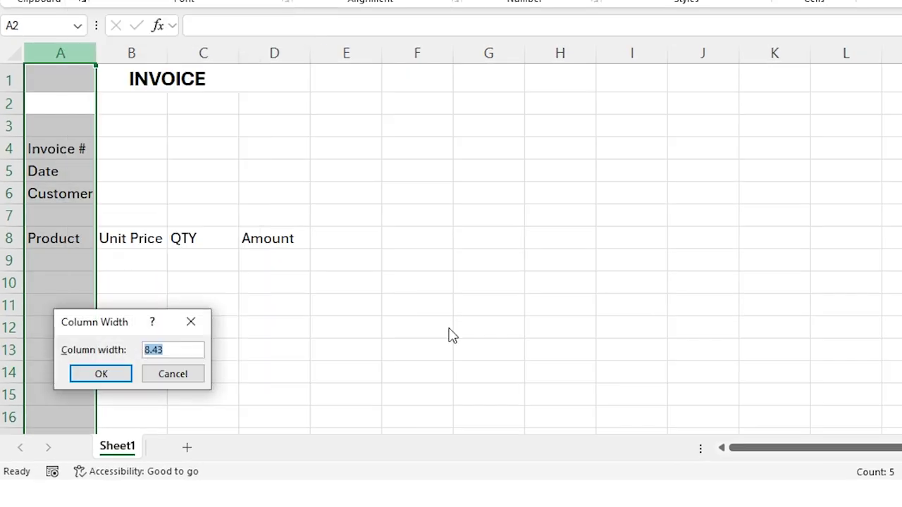
type("20")
key("Return")
Step: Set columns B through D to a width of 10
left_click_drag(233, 51, 362, 55)
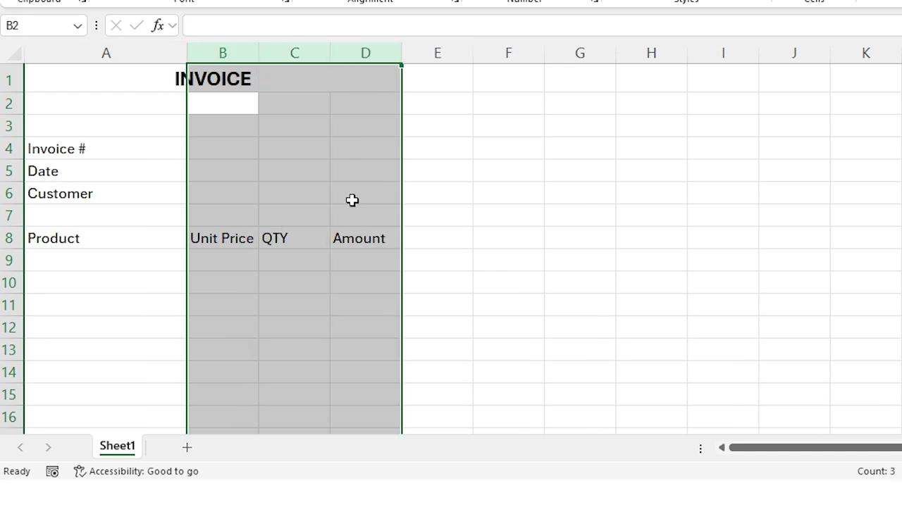
right_click(354, 52)
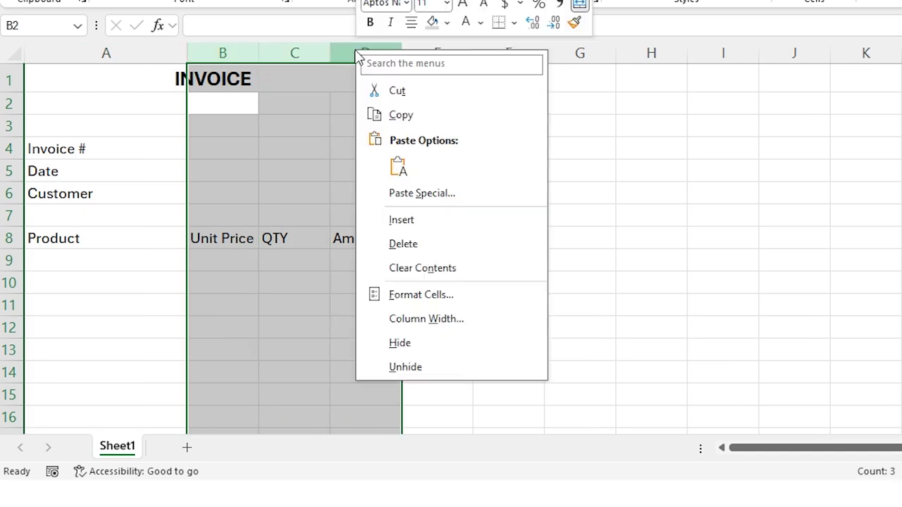
left_click(422, 321)
type("10")
key("Return")
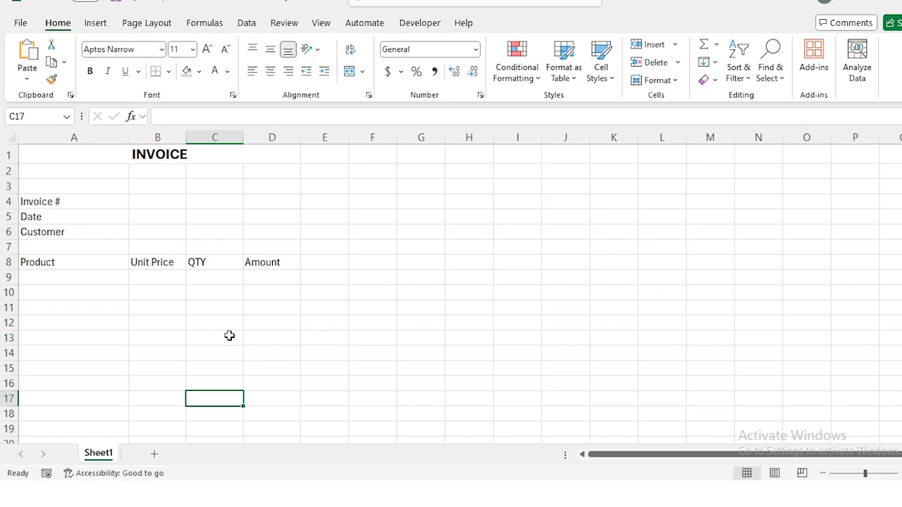
Step: Enter the total labels Subtotal, Discount, Taxes and G. Total in C17:C20
type("Subtotal")
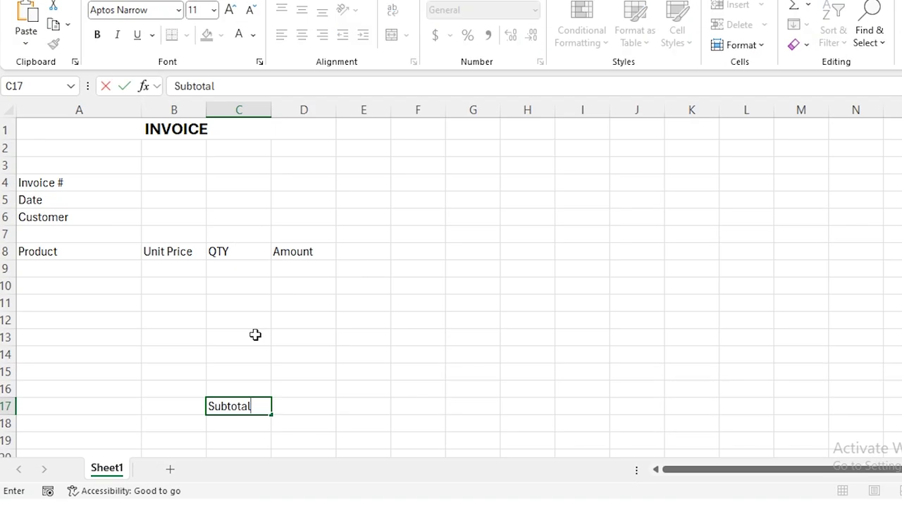
key("Return")
type("Discount")
key("Return")
type("Taxes")
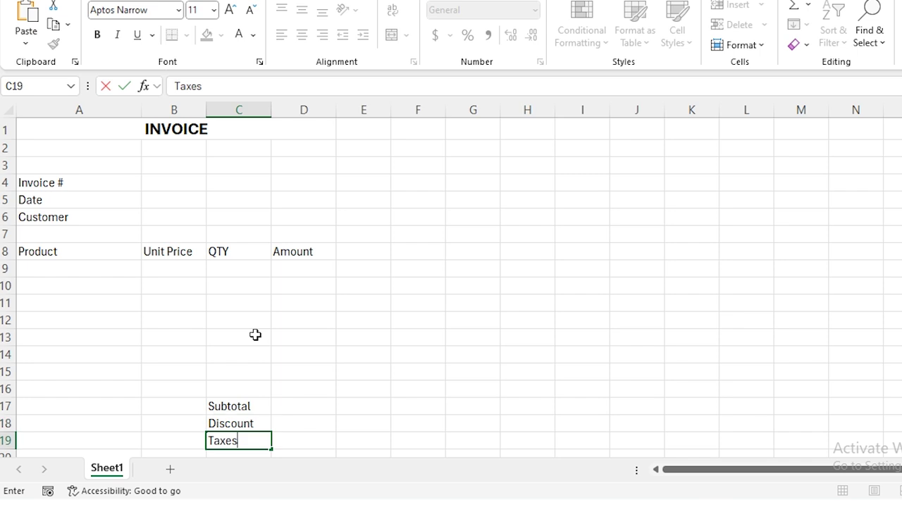
key("Return")
type("G. Tot")
key("Return")
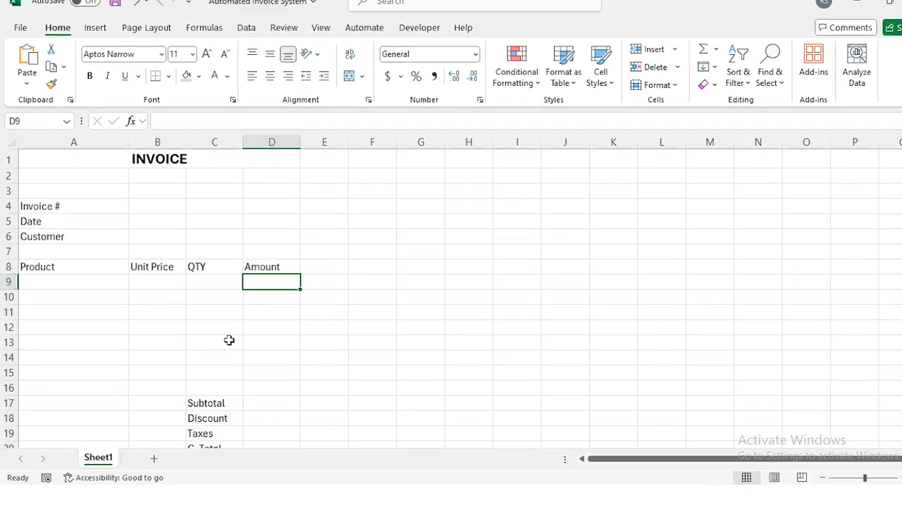
Step: Enter the Amount formula =B9*C9 in D9 and copy it down to D16
type("=")
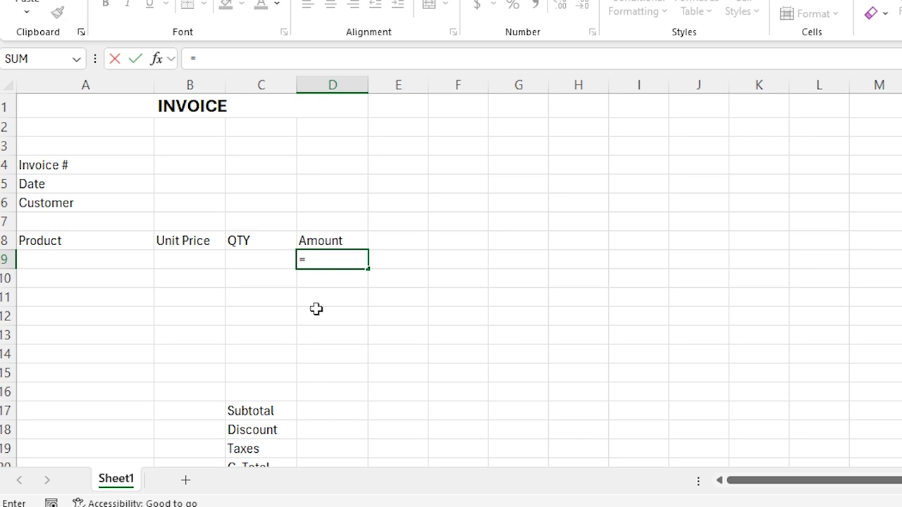
left_click(189, 260)
type("*")
left_click(269, 262)
key("Return")
left_click(271, 262)
key("Right")
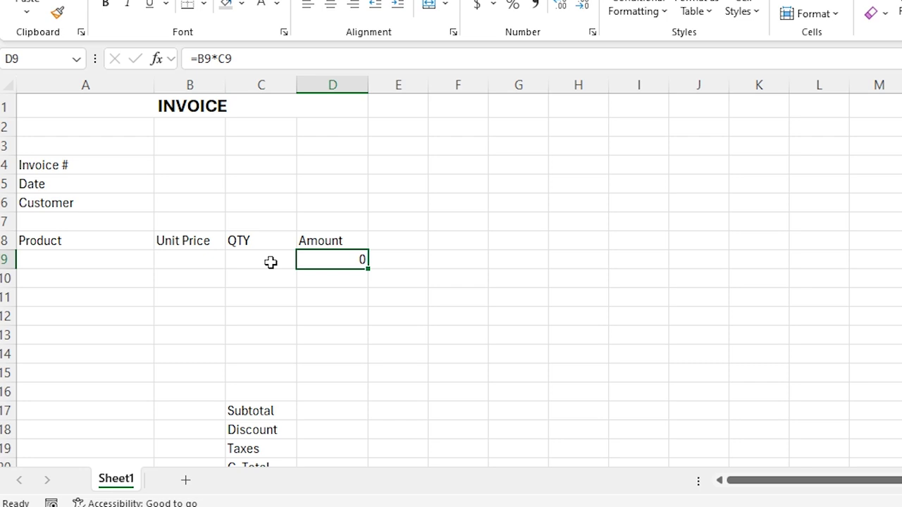
key("ctrl+c")
key("shift+Down")
key("shift+Down")
key("shift+Down")
key("shift+Down")
key("shift+Down")
key("shift+Down")
key("shift+Down")
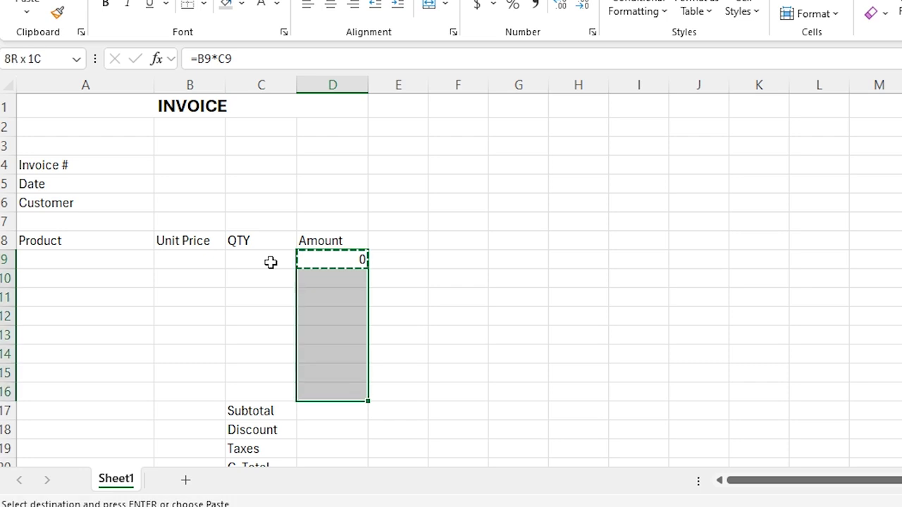
key("Return")
Step: Put the Subtotal formula =SUM(D9:D16) in D17
key("Left")
key("ctrl+Down")
key("F2")
key("Tab")
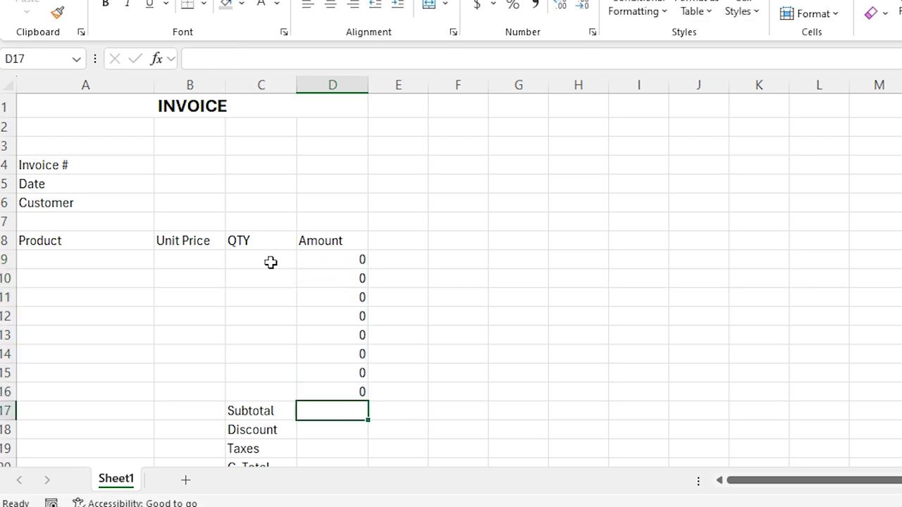
type("=")
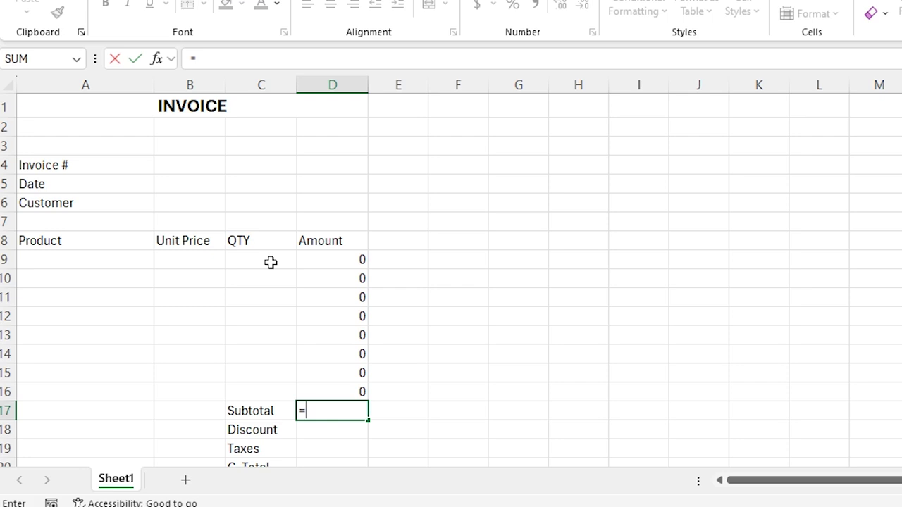
type("sum(")
key("Up")
key("shift+Up")
key("shift+Up")
key("shift+Up")
key("shift+Up")
key("shift+Up")
key("shift+Up")
key("shift+Up")
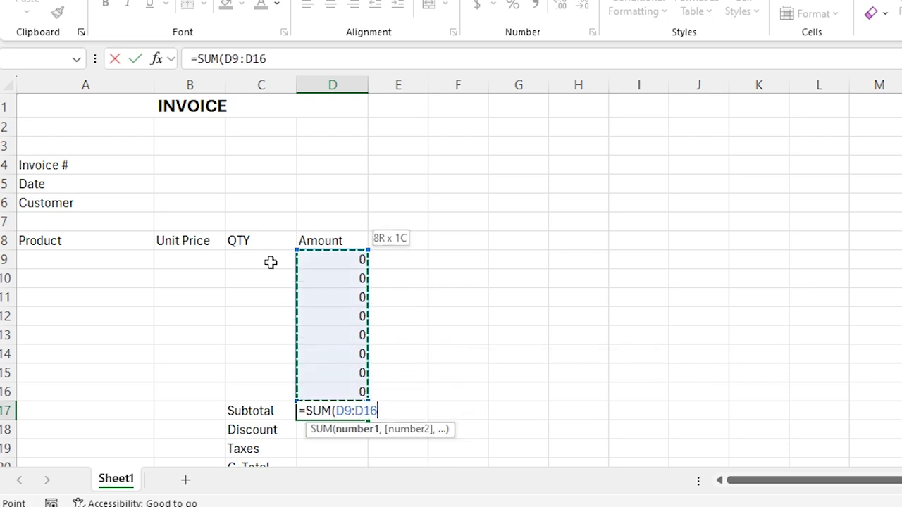
key("Return")
Step: Enter the G. Total formula =D17-D18-D19 in D20
key("Down")
key("Down")
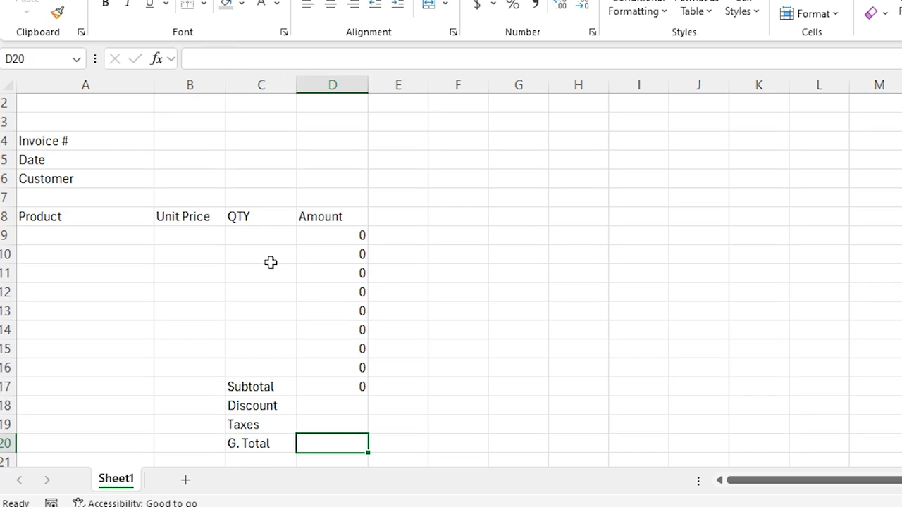
type("=")
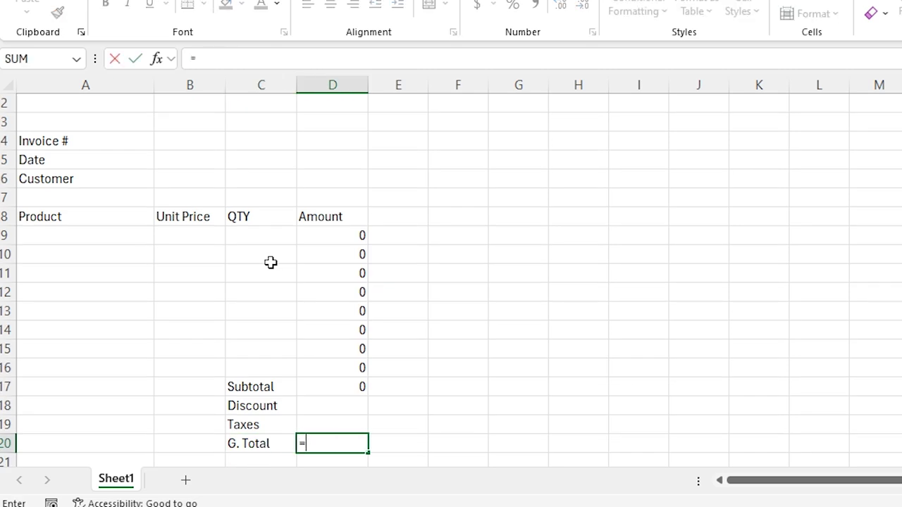
key("Up")
key("Up")
key("Up")
key("Up")
key("Up")
key("Down")
key("Down")
type("-")
key("Up")
key("Up")
type("-")
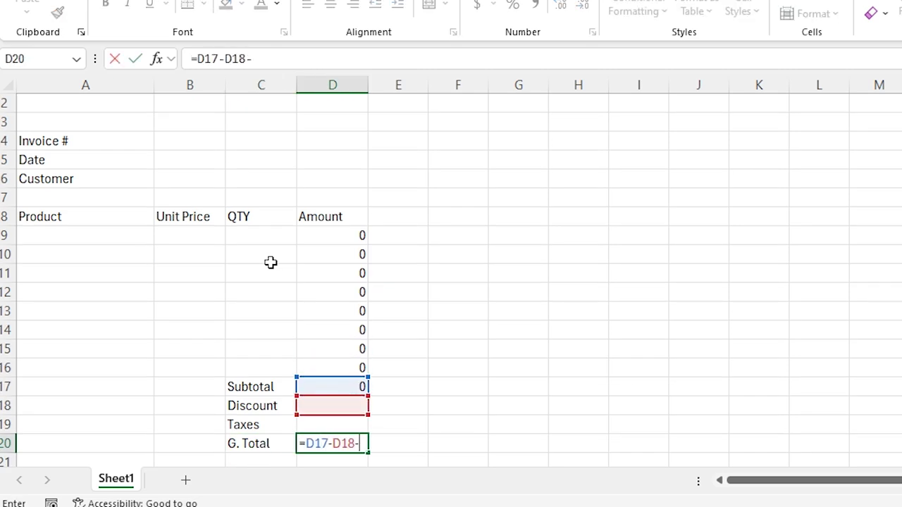
key("Up")
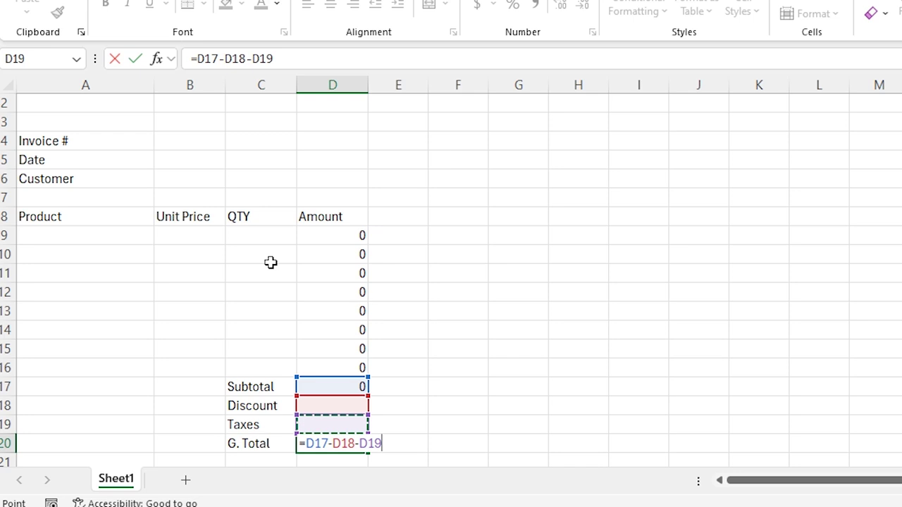
key("Return")
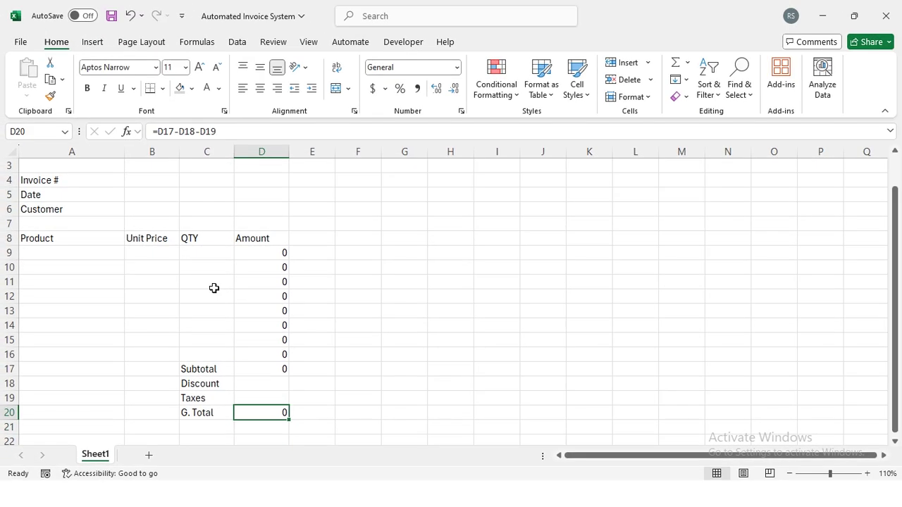
key("ctrl+Home")
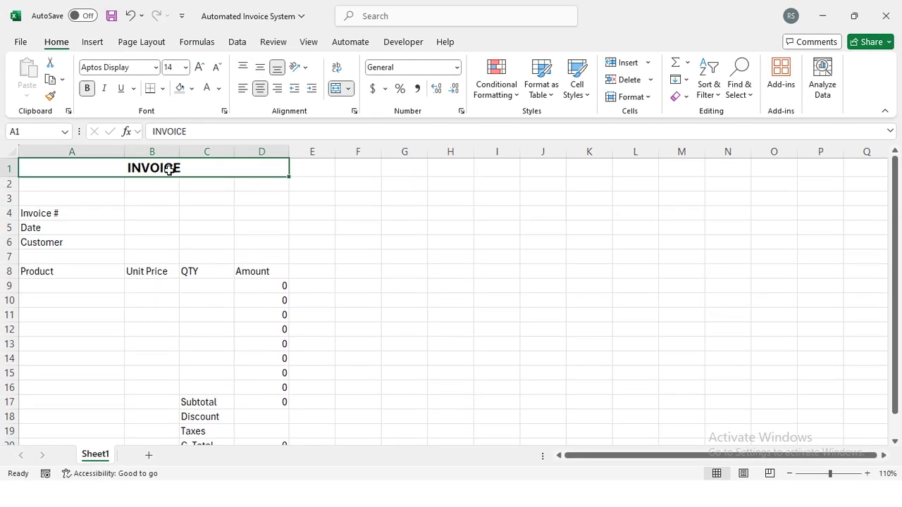
Step: Add a medium solid bottom border under the merged INVOICE title
key("ctrl+1")
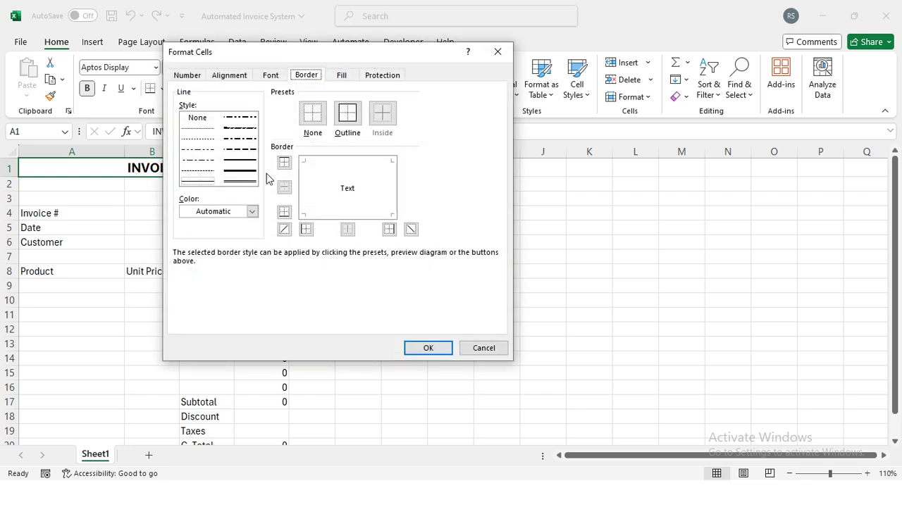
left_click(244, 162)
left_click(310, 174)
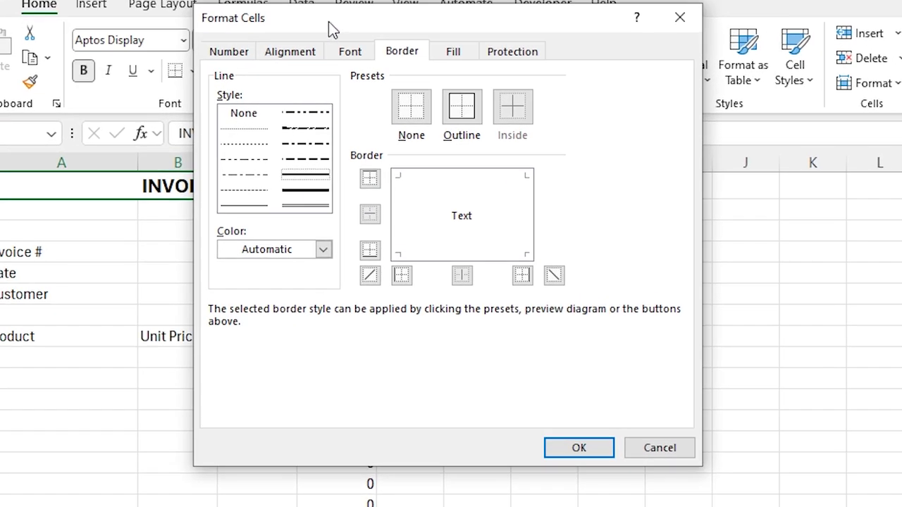
left_click_drag(325, 23, 417, 18)
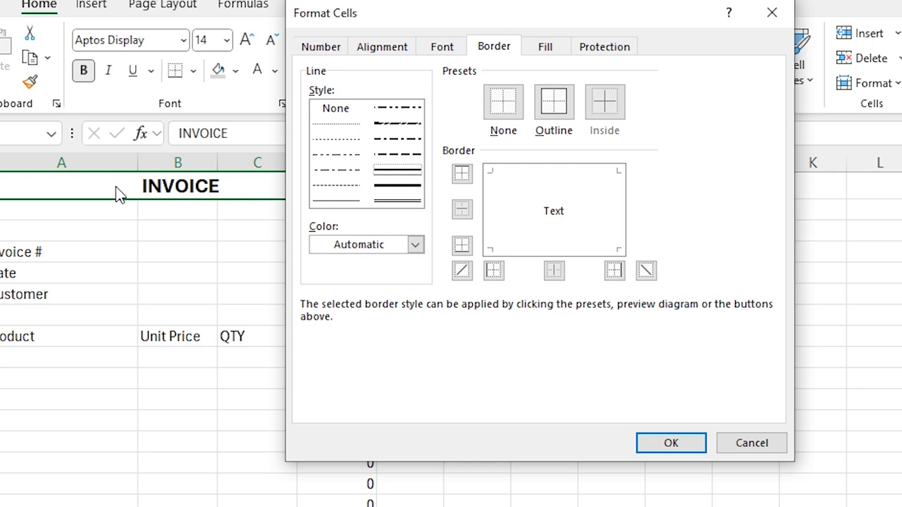
left_click(522, 250)
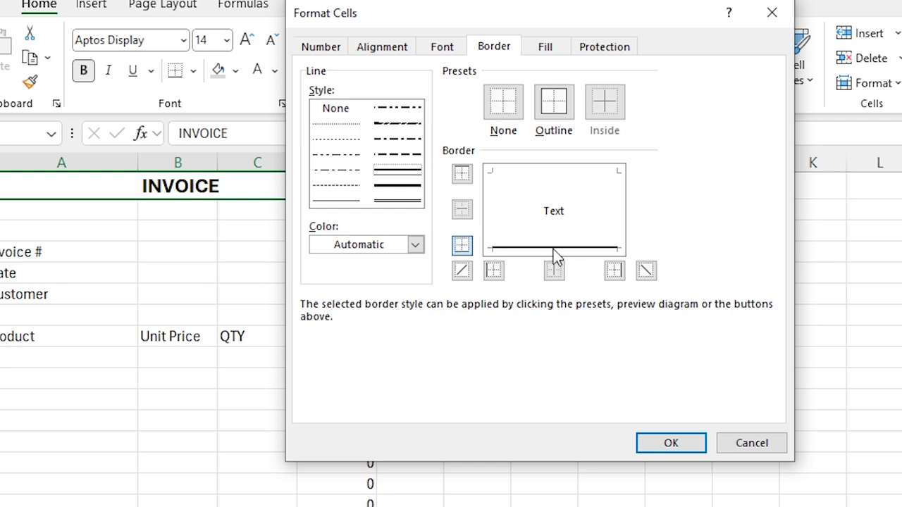
left_click_drag(449, 12, 342, 0)
left_click(567, 425)
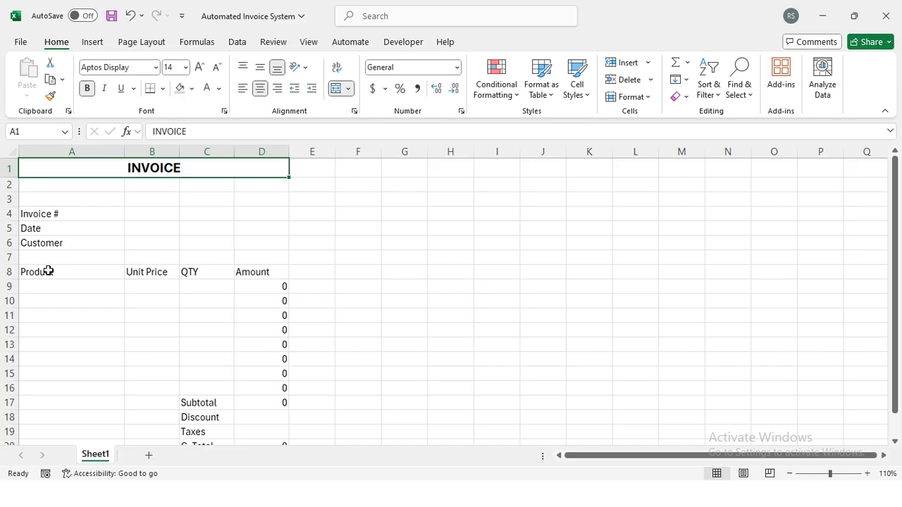
left_click_drag(24, 338, 311, 346)
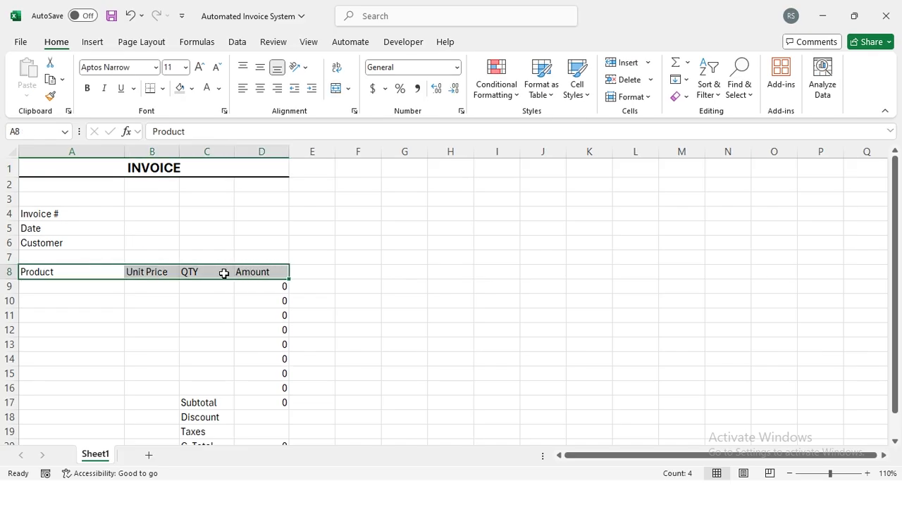
Step: Give the A8:D8 headers a medium solid bottom border
key("ctrl+1")
left_click(285, 166)
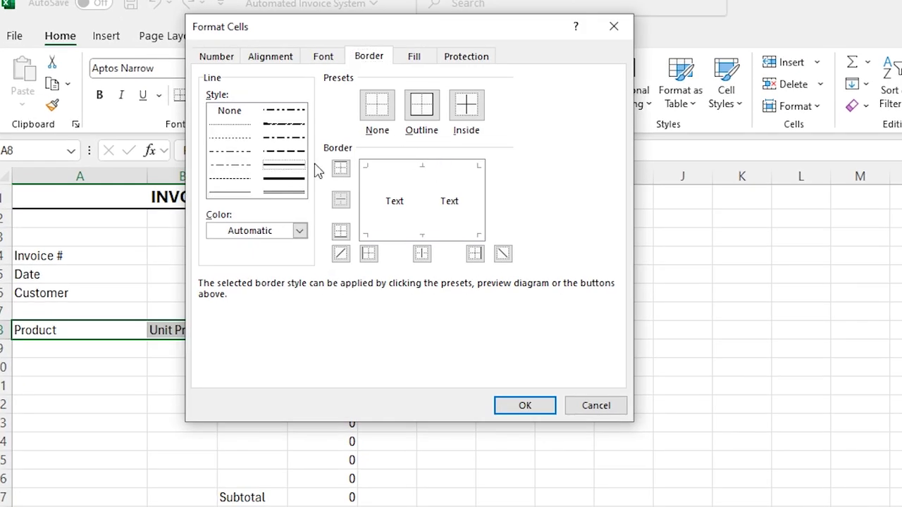
left_click(379, 236)
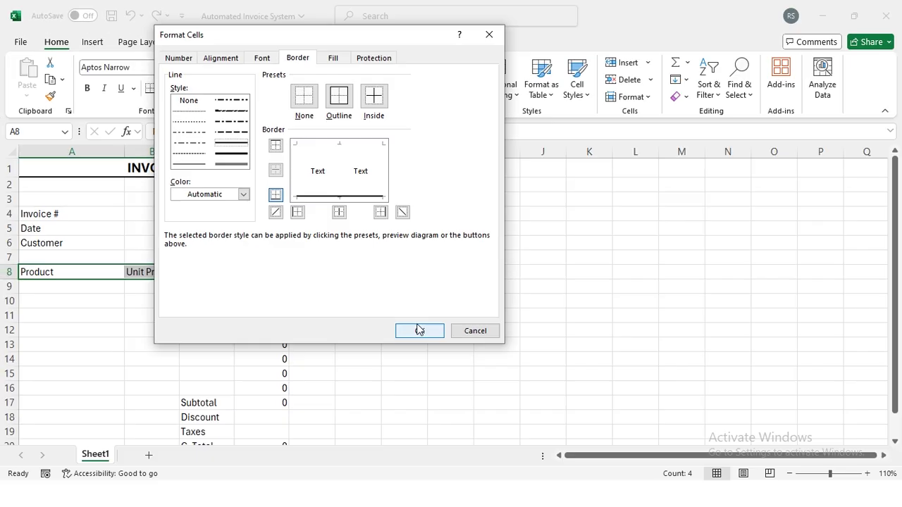
left_click(525, 405)
Step: Add dotted inside horizontal and bottom borders to the item rows A9:D17
left_click_drag(77, 349, 316, 493)
left_click_drag(257, 400, 251, 397)
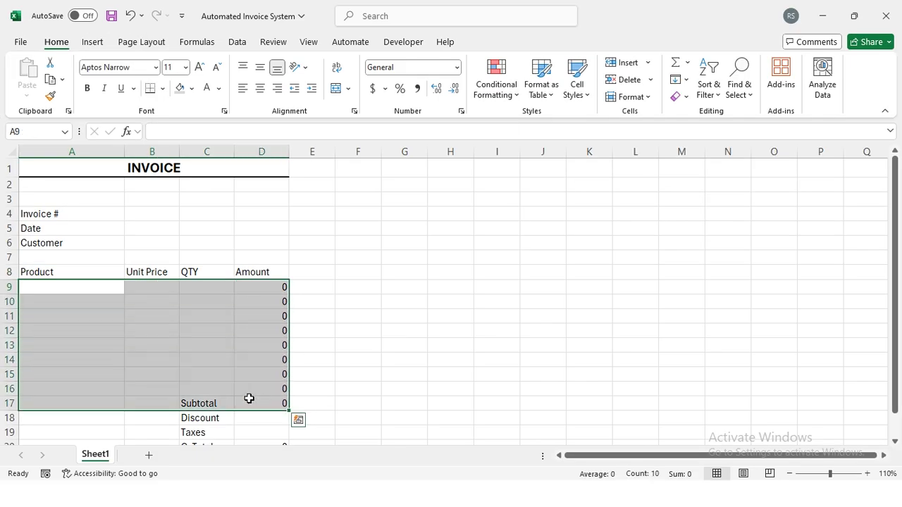
key("ctrl+1")
left_click(188, 154)
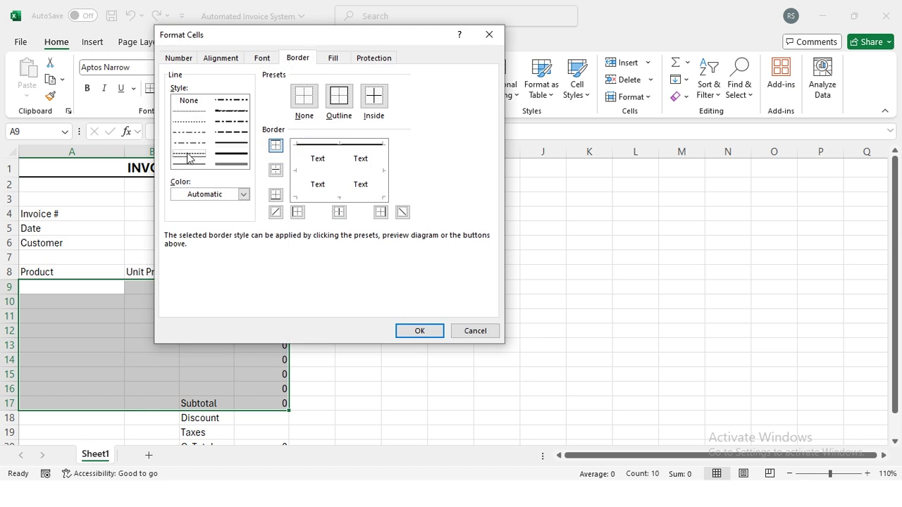
left_click(310, 172)
left_click(320, 200)
left_click(418, 330)
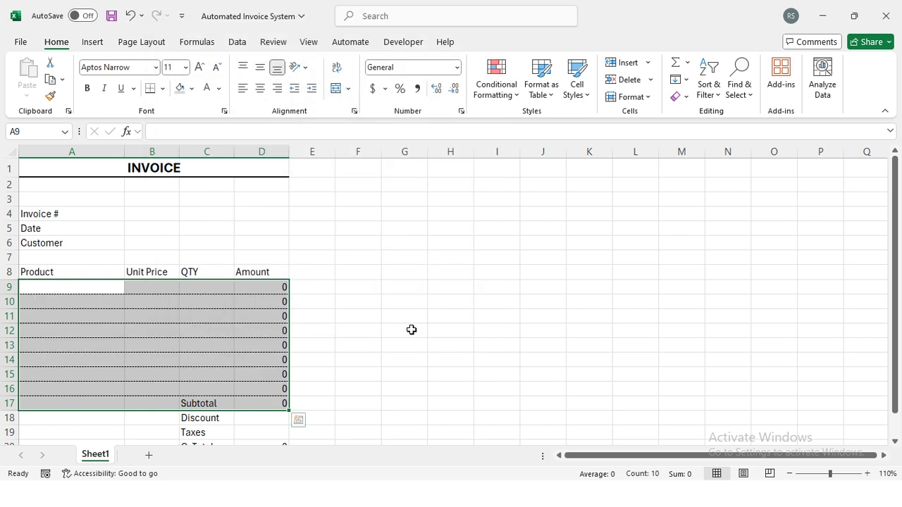
Step: Add dotted inside and bottom borders to the totals cells C18:D20
scroll(201, 332, "down", 2)
left_click_drag(202, 332, 256, 358)
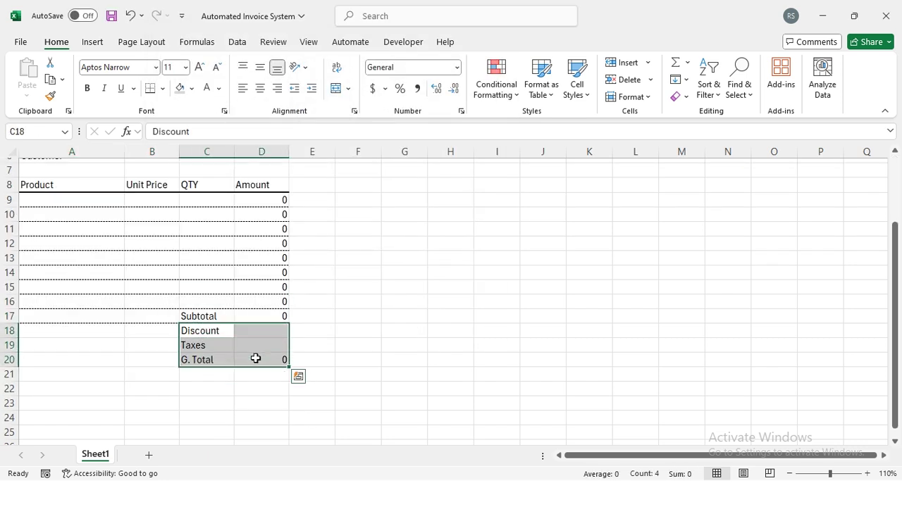
key("ctrl+1")
left_click(337, 177)
left_click(339, 197)
key("Return")
Step: Add dotted inside and bottom borders to B4:D6
scroll(170, 240, "up", 2)
left_click_drag(151, 214, 242, 240)
key("ctrl+1")
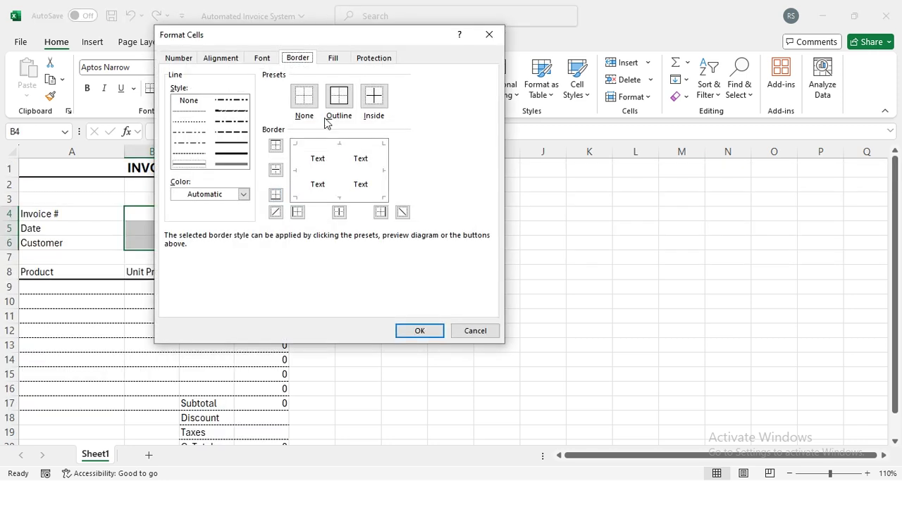
left_click(189, 153)
left_click(338, 171)
left_click(338, 196)
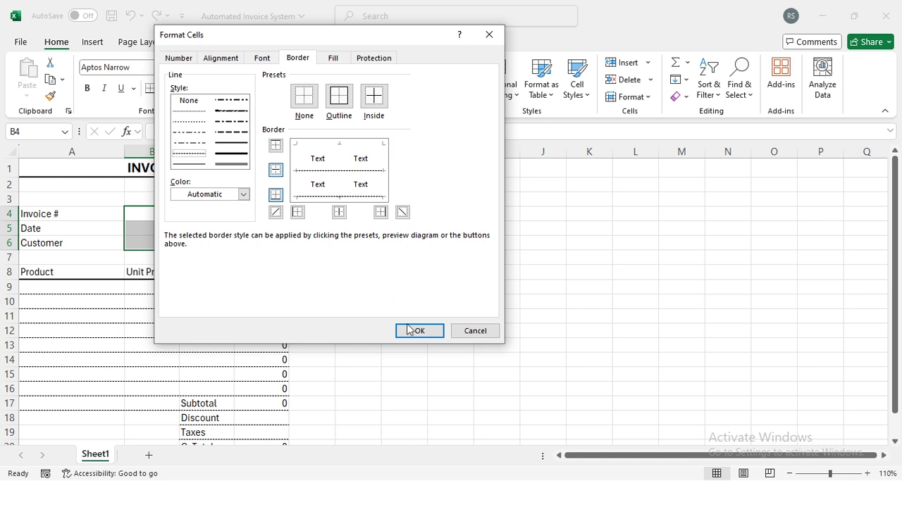
key("Return")
Step: Make the A4:A6 labels and the A8:D8 headers bold
left_click_drag(45, 214, 63, 243)
key("ctrl+b")
left_click_drag(41, 275, 242, 272)
key("ctrl+b")
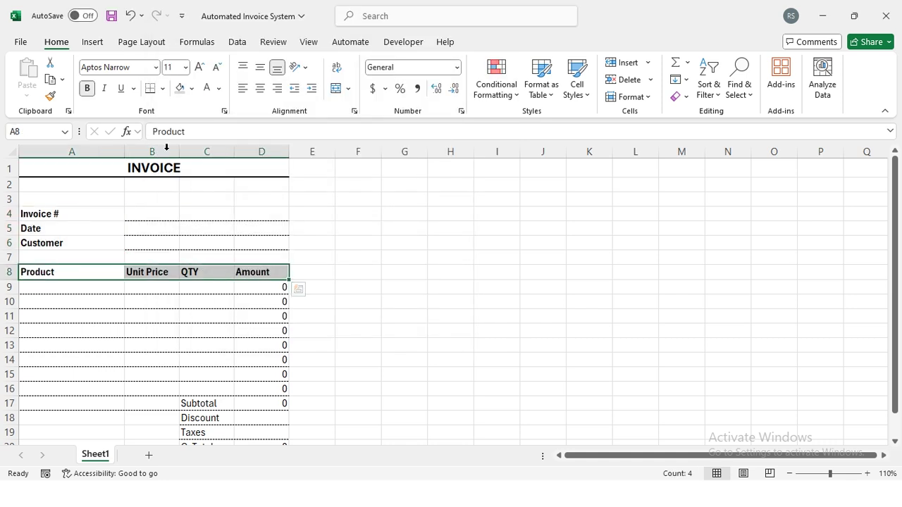
Step: Set the headers' font to Aptos Display and hide the sheet gridlines
left_click(155, 67)
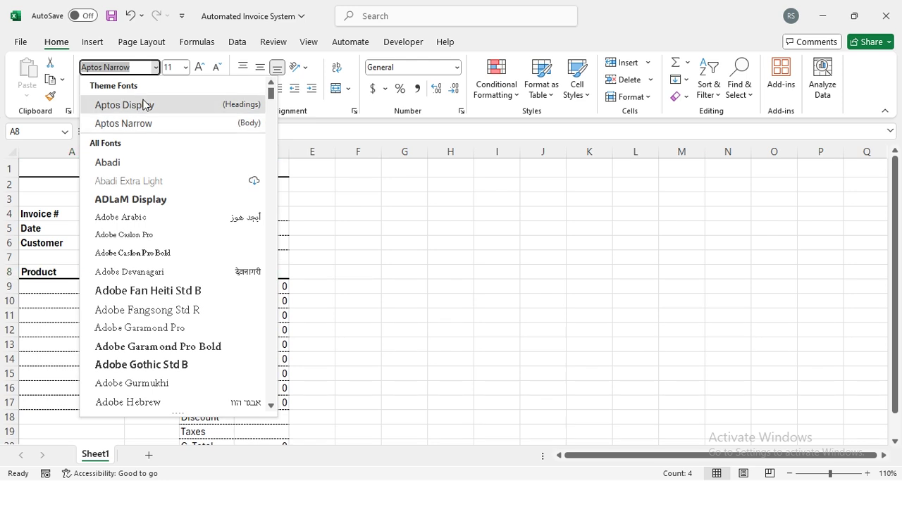
left_click(143, 104)
left_click(308, 44)
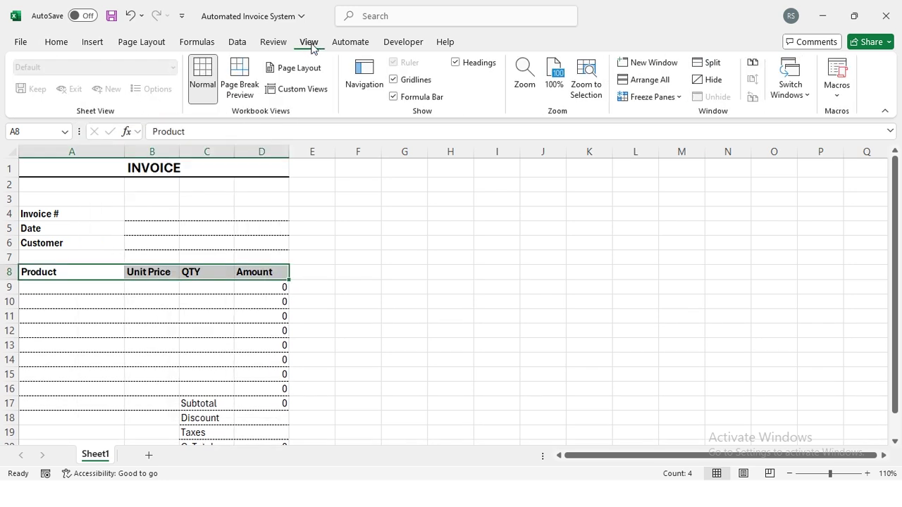
left_click(417, 85)
Step: Rename the sheet tab to INVOICE and save the workbook
key("Down")
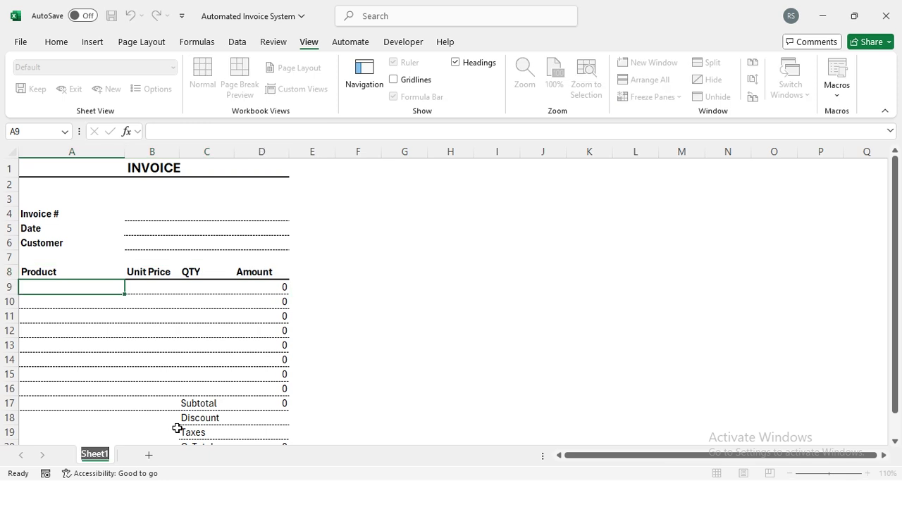
type("INVOICE")
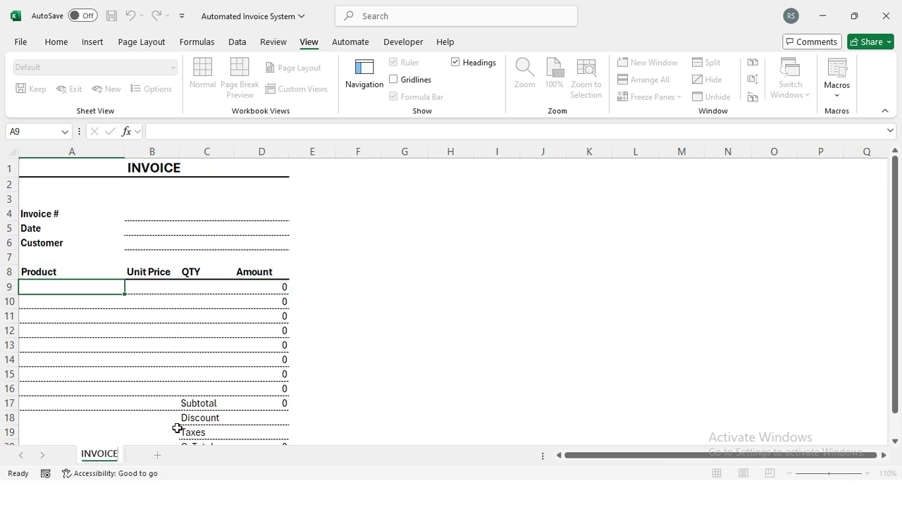
key("Return")
key("ctrl+s")
Step: Add a new worksheet and name it Database
left_click(159, 457)
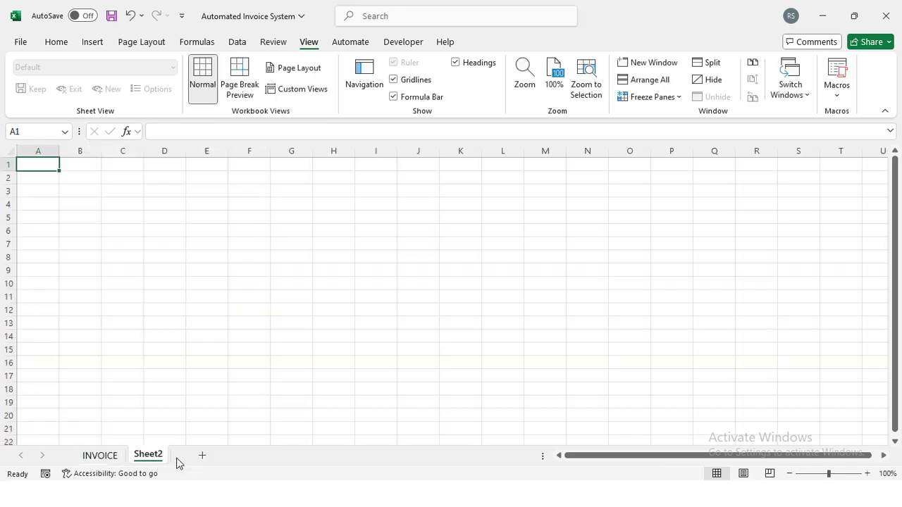
double_click(154, 459)
type("Database")
key("Return")
scroll(729, 313, "up", 5, "ctrl")
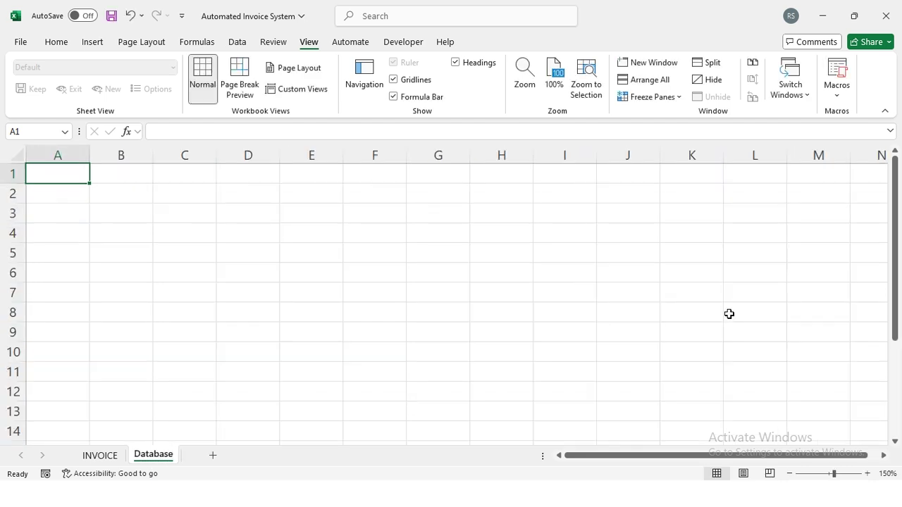
Step: Copy the Invoice #, Date and Customer labels from INVOICE and paste them transposed into A1:C1
key("ctrl+Page_Up")
key("Up")
key("Up")
key("Up")
key("Up")
key("Up")
key("shift+Down")
key("shift+Down")
key("ctrl+c")
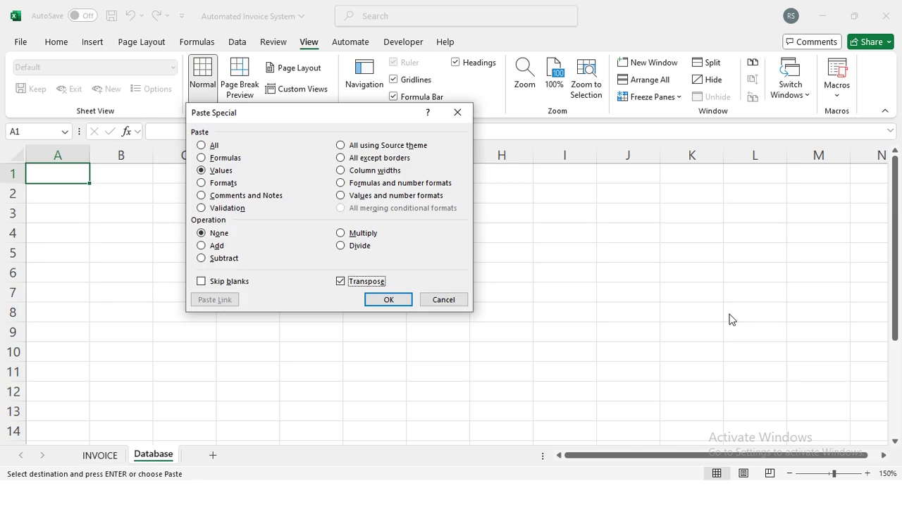
key("Return")
key("Right")
Step: Paste the Subtotal through G. Total labels as transposed values into D1:G1, then widen columns A–G
key("ctrl+Page_Up")
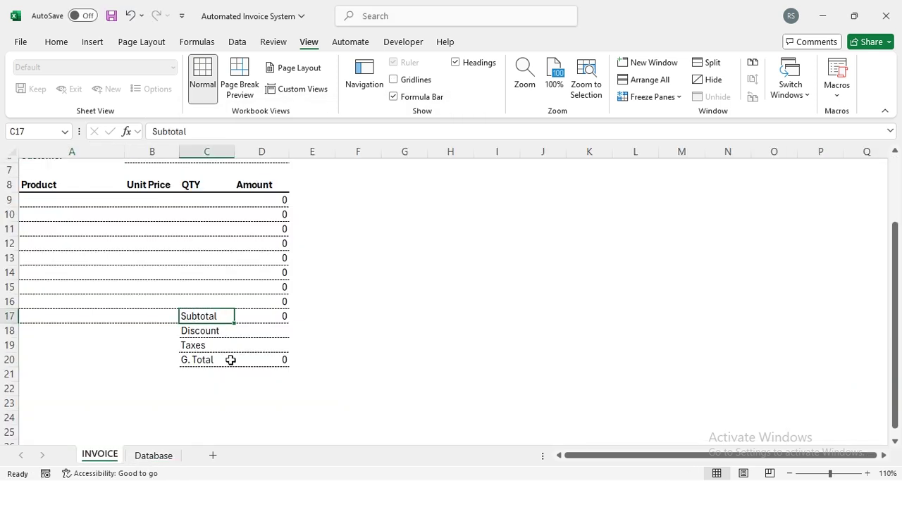
key("shift+Down")
key("shift+Down")
key("shift+Down")
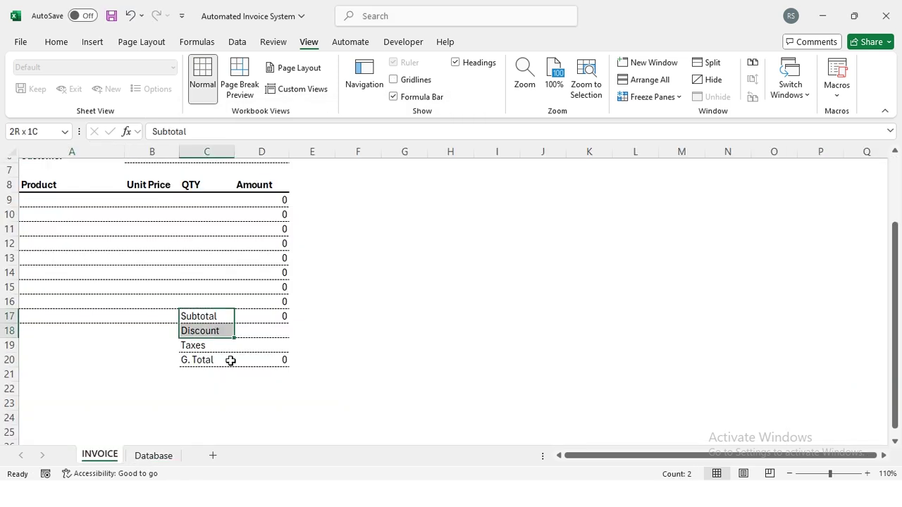
key("ctrl+c")
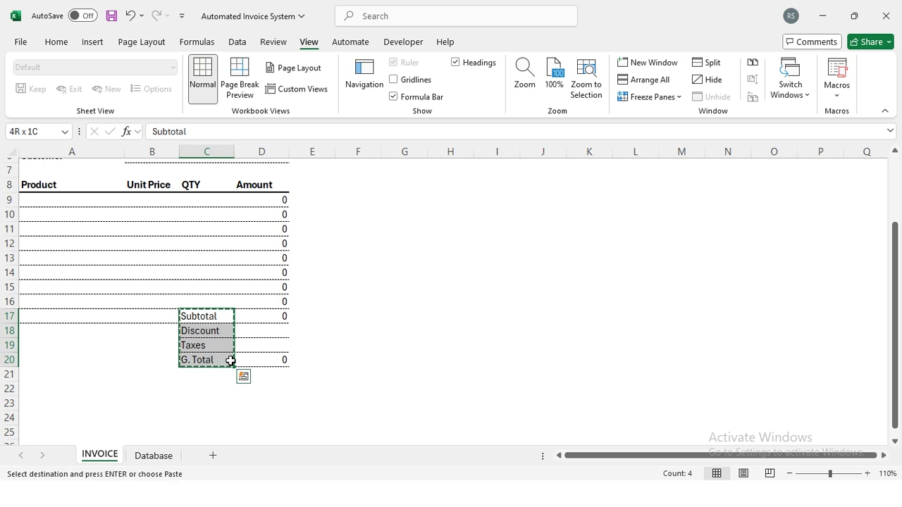
key("ctrl+Page_Down")
key("ctrl+alt+v")
key("Return")
key("Escape")
key("ctrl+Home")
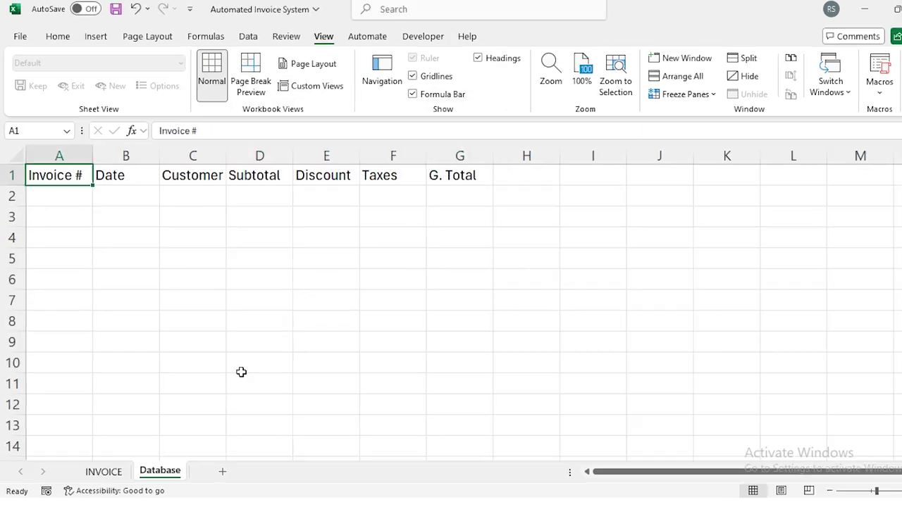
left_click_drag(59, 155, 534, 159)
left_click(103, 173)
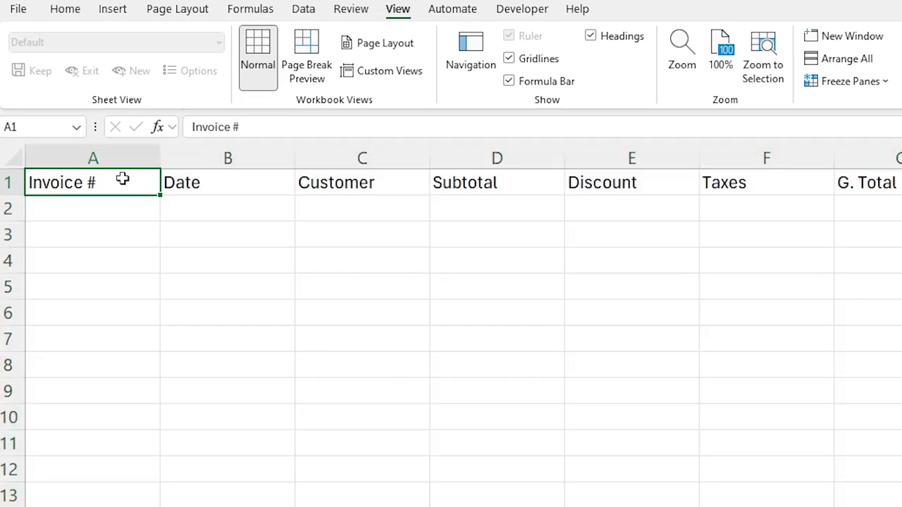
Step: Give the A1:G1 header row a black fill with bold white text
key("ctrl+shift+Right")
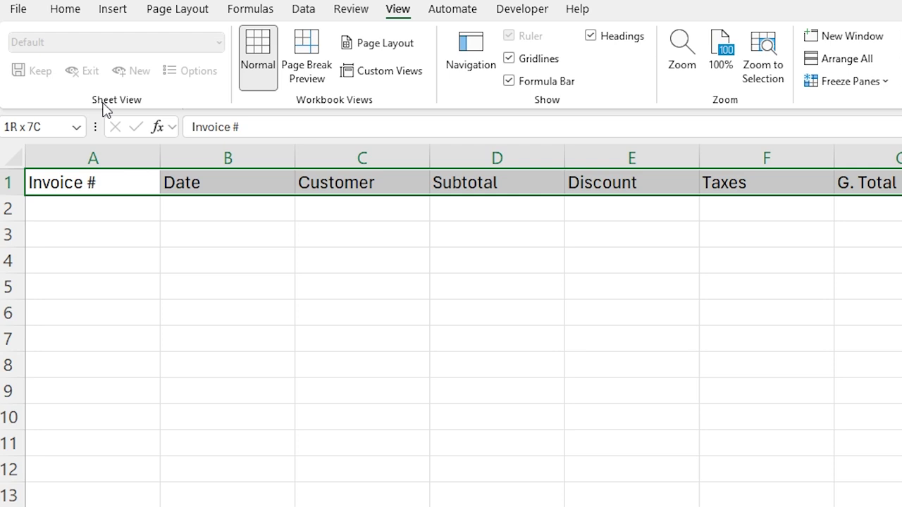
left_click(65, 9)
left_click(245, 69)
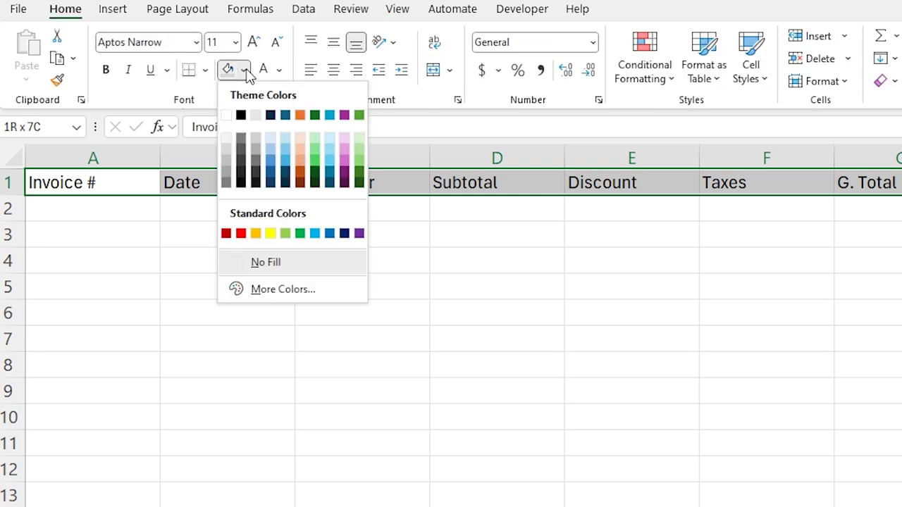
left_click(241, 116)
left_click(264, 72)
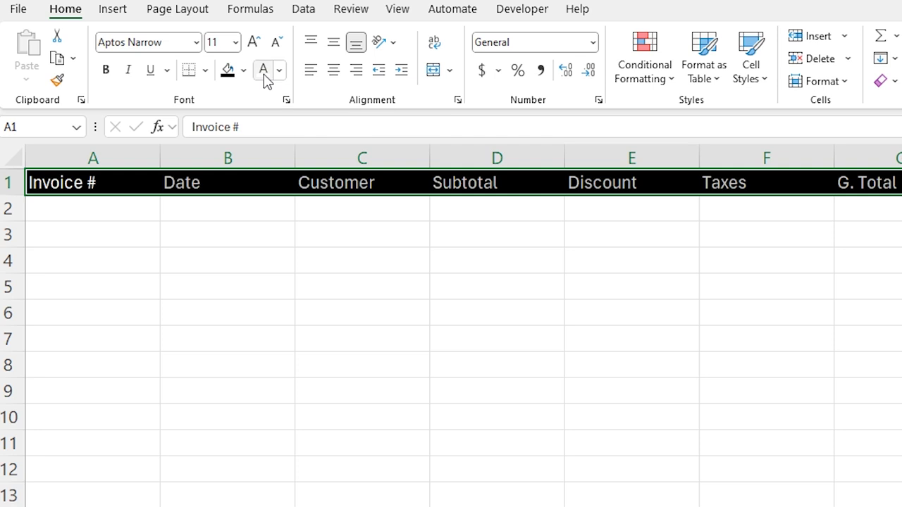
left_click(107, 70)
Step: Shade row 3, columns A to G, light grey
left_click(141, 209)
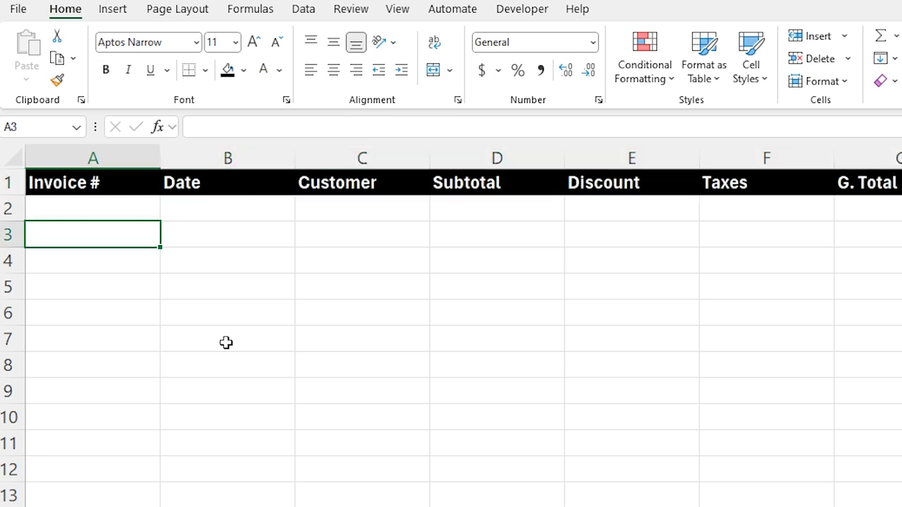
key("Down")
key("shift+Right")
key("shift+Right")
key("shift+Right")
key("shift+Right")
key("shift+Right")
key("shift+Right")
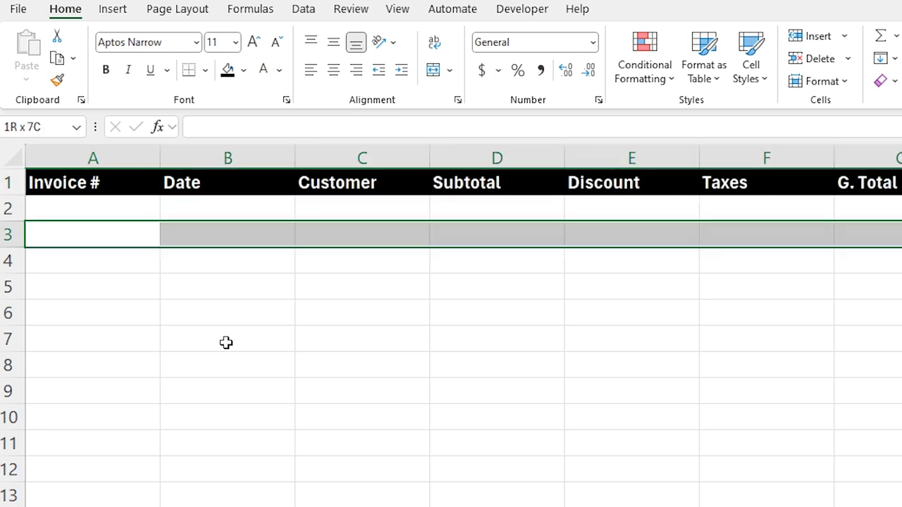
left_click(244, 71)
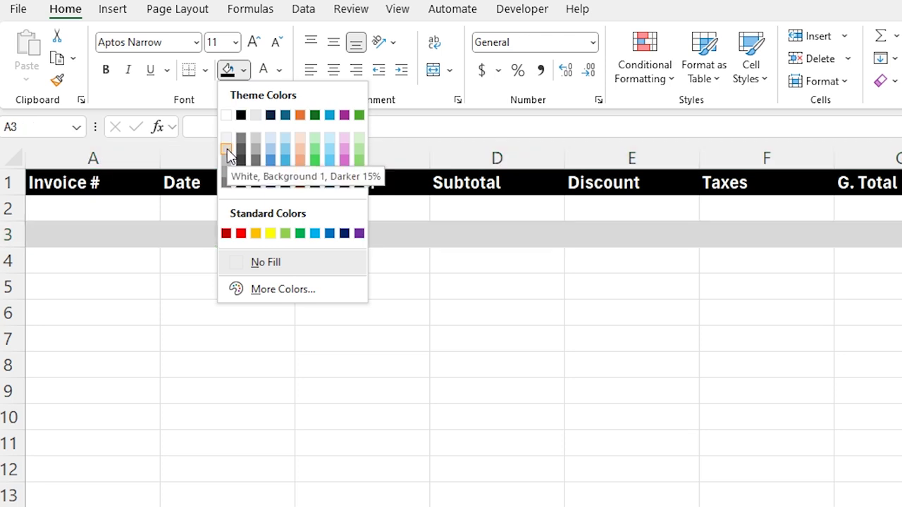
left_click(227, 148)
Step: Copy the white and grey pair in rows 2–3 and paste only its formats onto rows 4–88
key("Up")
key("shift+Down")
key("shift+Right")
key("shift+Right")
key("shift+Right")
key("shift+Right")
key("shift+Right")
key("shift+Right")
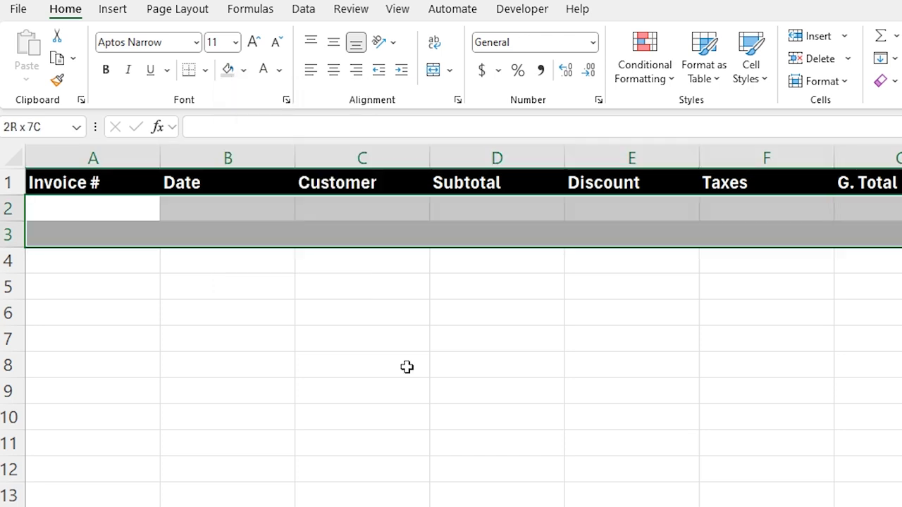
key("ctrl+c")
key("Down")
key("Down")
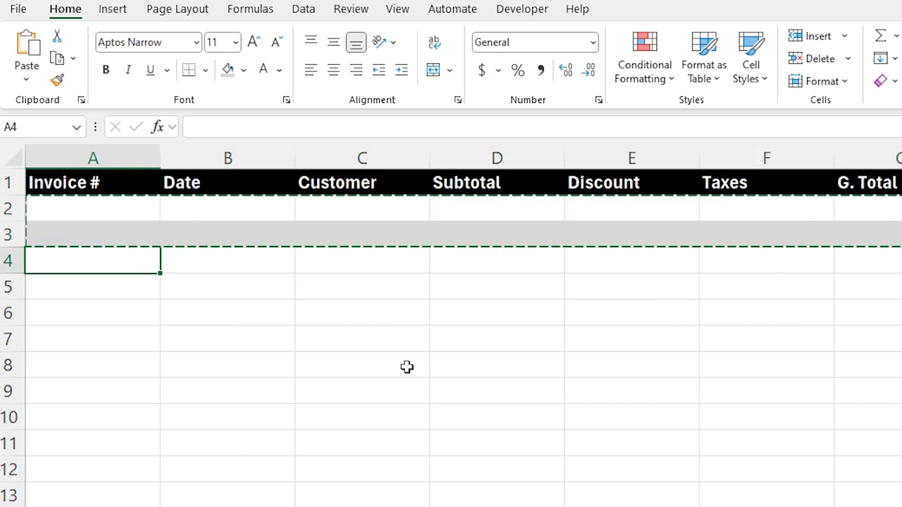
key("shift+Right")
key("shift+Right")
key("shift+Right")
key("shift+Right")
key("shift+Right")
key("shift+Right")
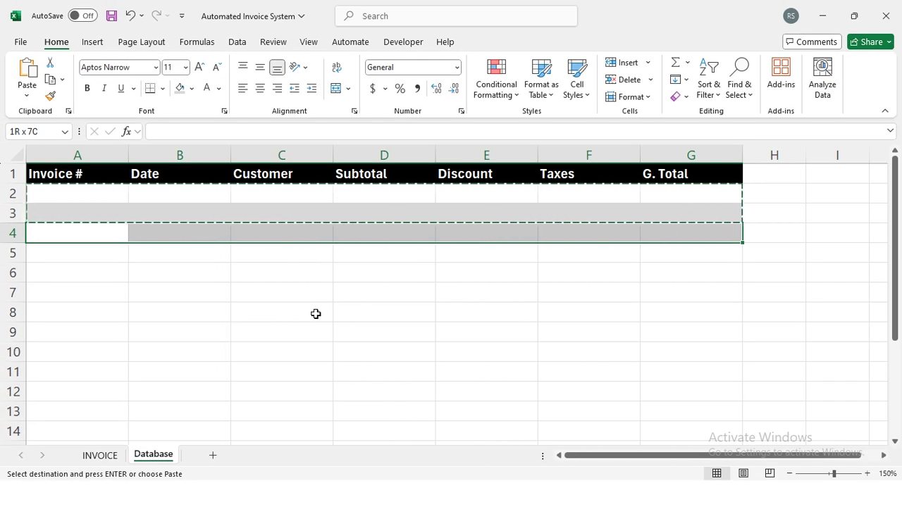
key("shift+Down")
key("shift+Down")
key("shift+Down")
key("shift+Down")
key("shift+Down")
key("shift+Down")
key("shift+Down")
key("shift+Down")
key("shift+Down")
key("shift+Down")
key("shift+Down")
key("shift+Down")
key("shift+Down")
key("shift+Down")
key("shift+Down")
key("shift+Down")
key("shift+Down")
key("shift+Down")
key("shift+Down")
key("shift+Down")
key("ctrl+alt+v")
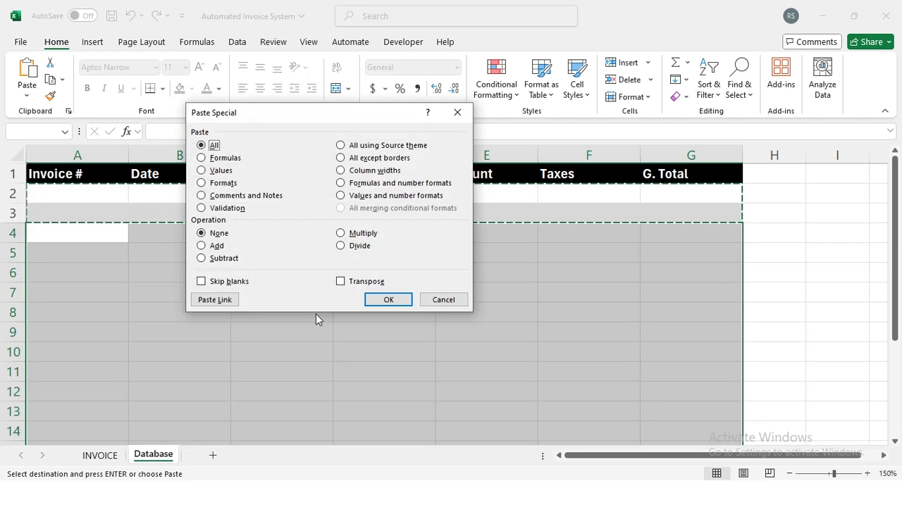
left_click(203, 184)
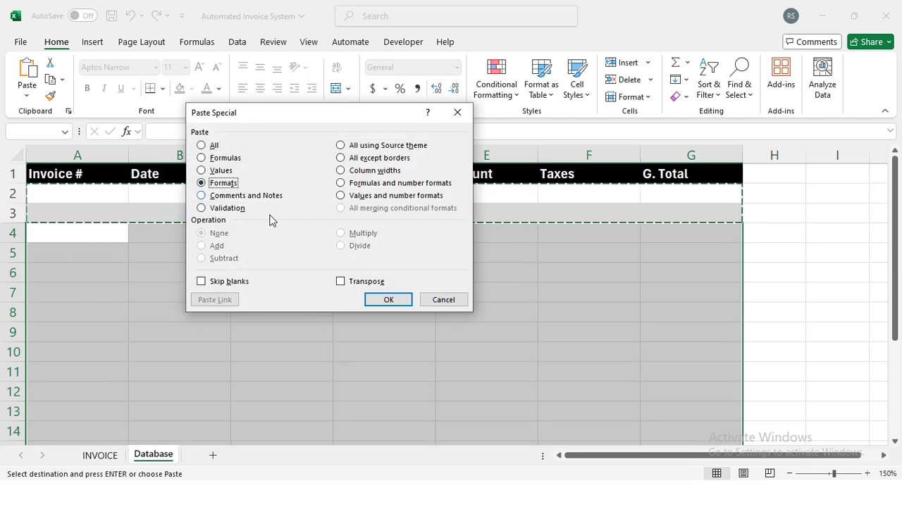
left_click(388, 300)
Step: Clear the copy marquee and hide the sheet gridlines
left_click(179, 173)
key("Escape")
left_click(308, 42)
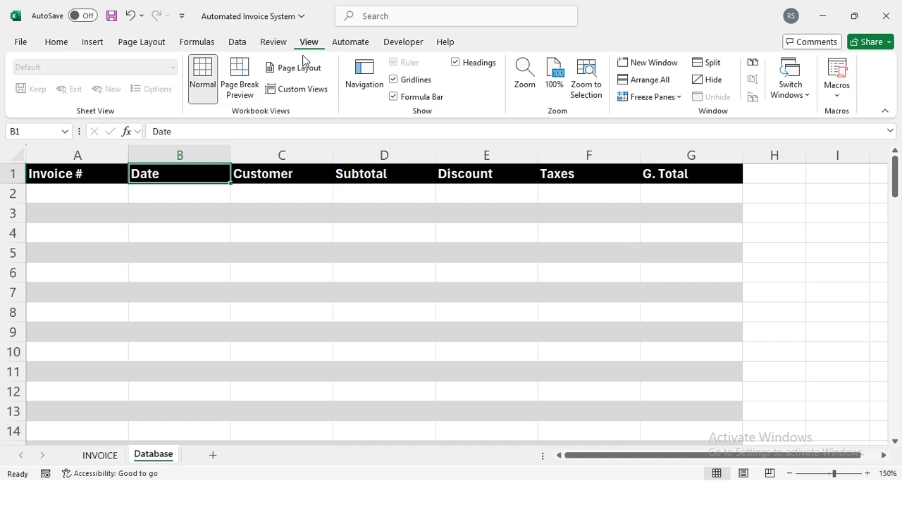
left_click(394, 82)
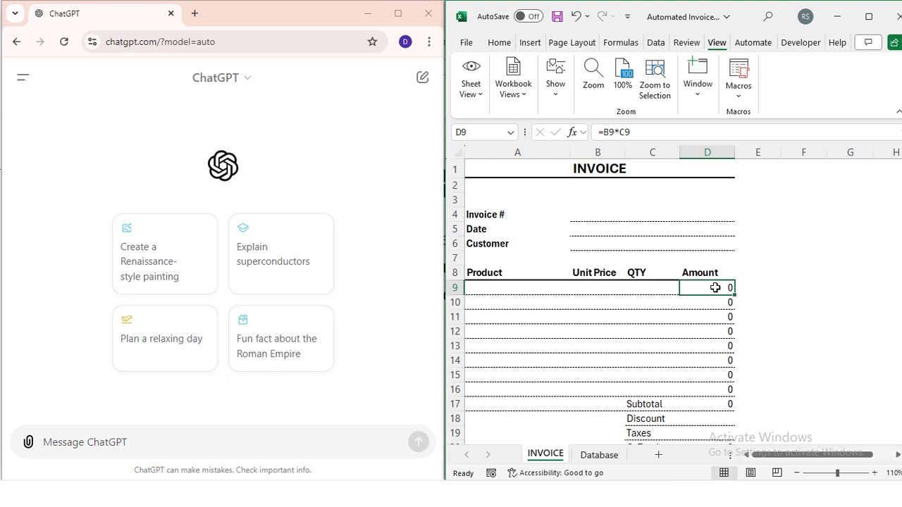
Step: Start the ChatGPT question with 'if the addition of cells of b9 and c'
left_click_drag(594, 287, 645, 288)
left_click_drag(700, 288, 704, 389)
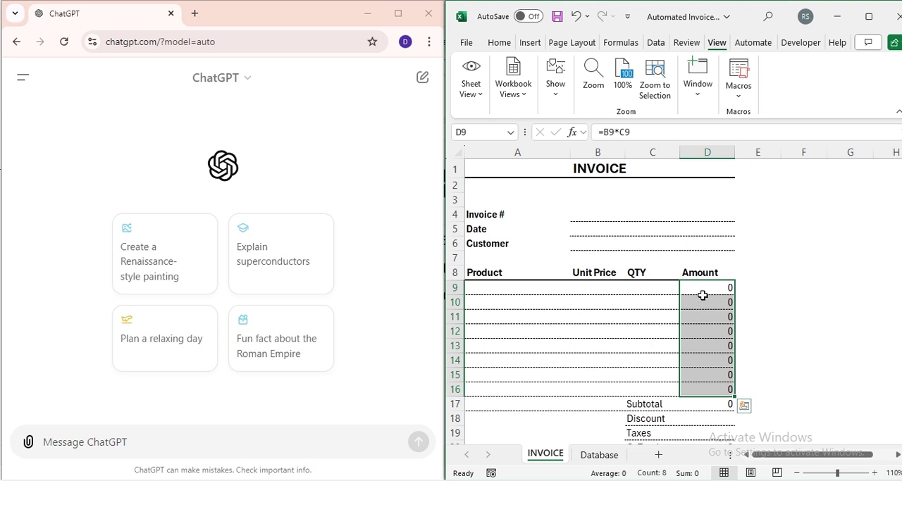
left_click(703, 288)
key("alt+Tab")
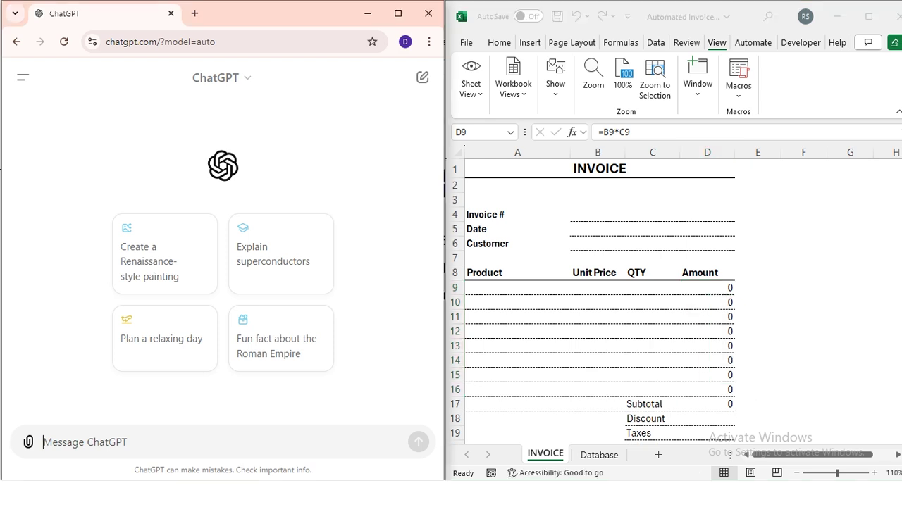
type("if the addition of cells")
left_click(641, 289)
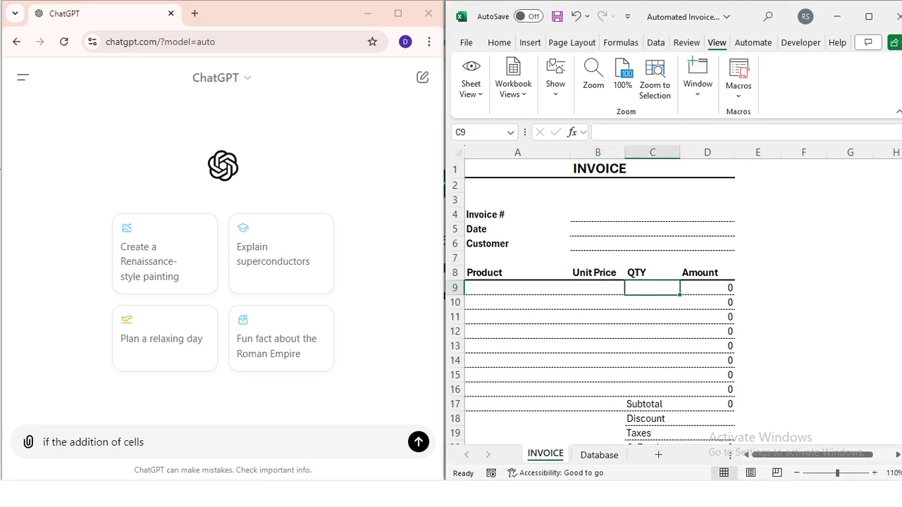
key("alt+Tab")
type("of b9 and c9 then")
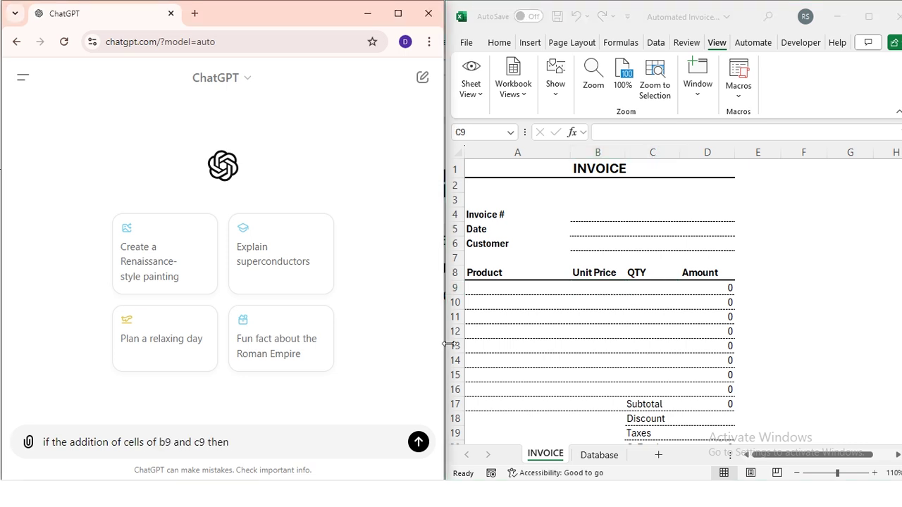
Step: Add D9's =B9*C9 formula, 'this formula give me empty cell', 'write this excel formula', and send
left_click(708, 288)
left_click_drag(631, 132, 614, 133)
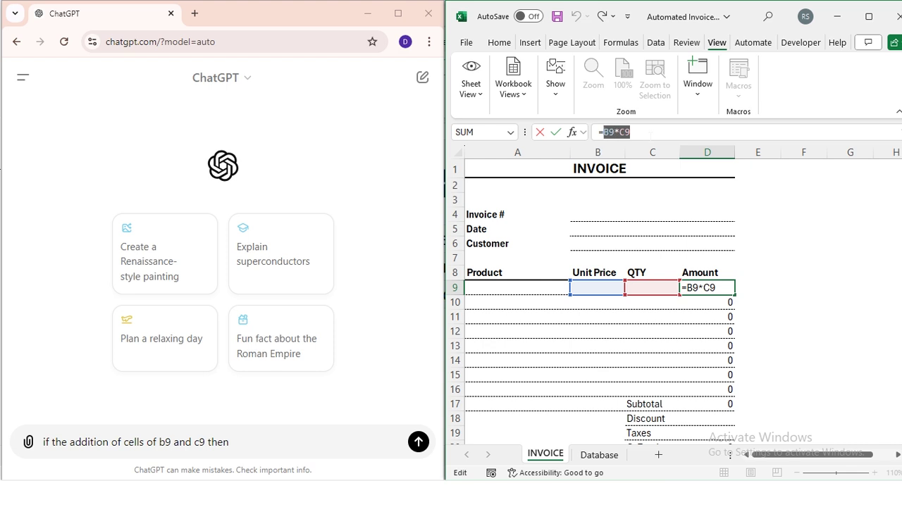
key("ctrl+c")
key("Escape")
key("alt+Tab")
key("ctrl+v")
type("this formula give me ")
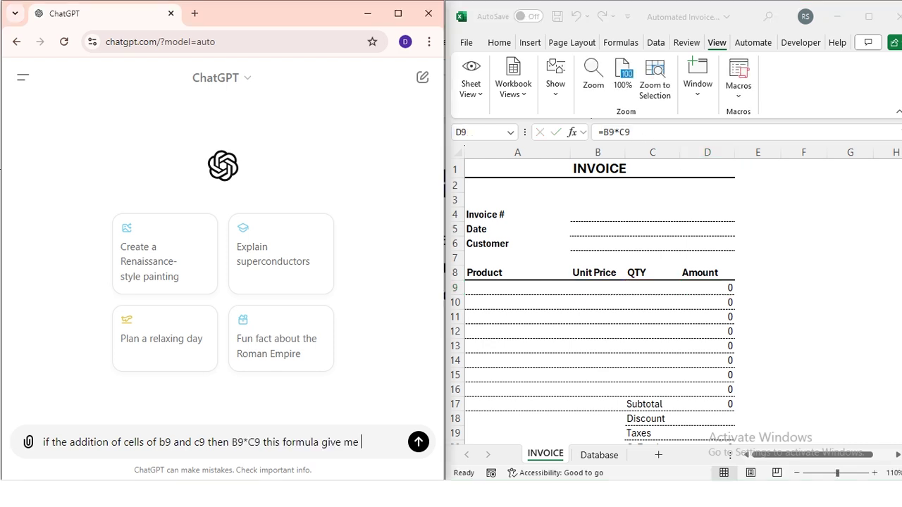
type("empty cell.")
key("shift+Return")
key("shift+Return")
type("write this excel formul")
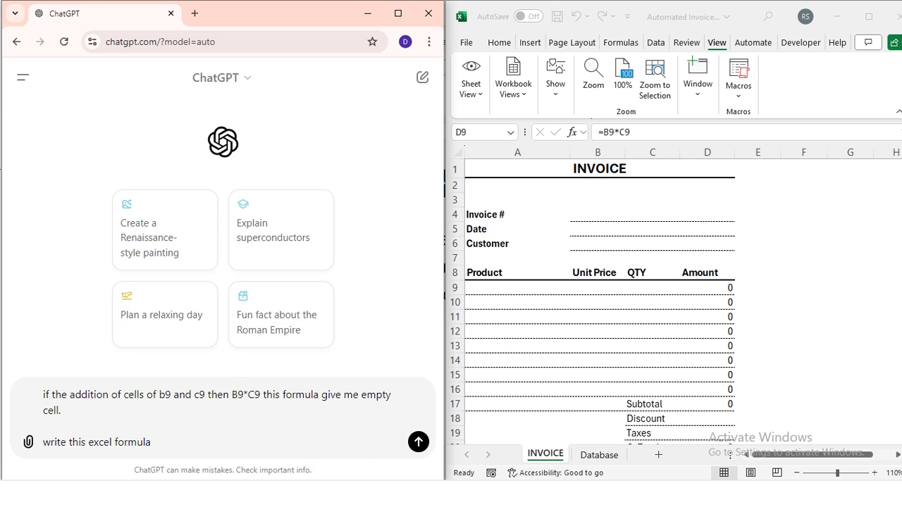
type("a")
left_click(418, 444)
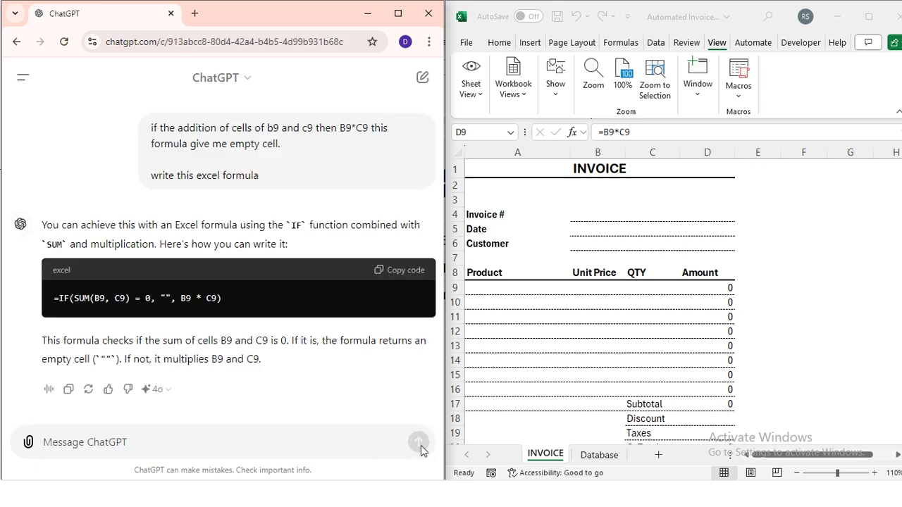
Step: Replace D9's =B9*C9 with the copied IF formula and fill it down to D16
left_click(707, 287)
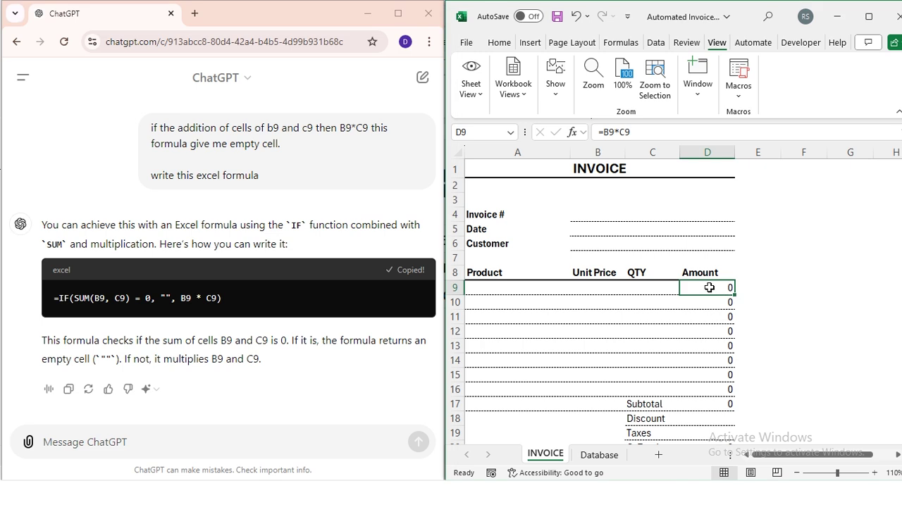
key("F2")
left_click_drag(631, 131, 598, 132)
key("ctrl+v")
key("Return")
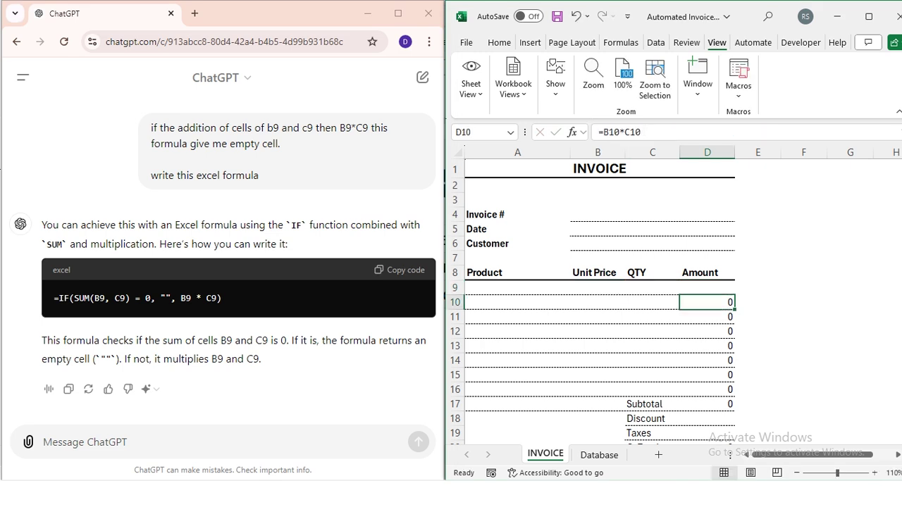
key("Up")
key("ctrl+c")
key("shift+Down")
key("shift+Down")
key("shift+Down")
key("shift+Down")
key("shift+Down")
key("shift+Down")
key("shift+Down")
key("Return")
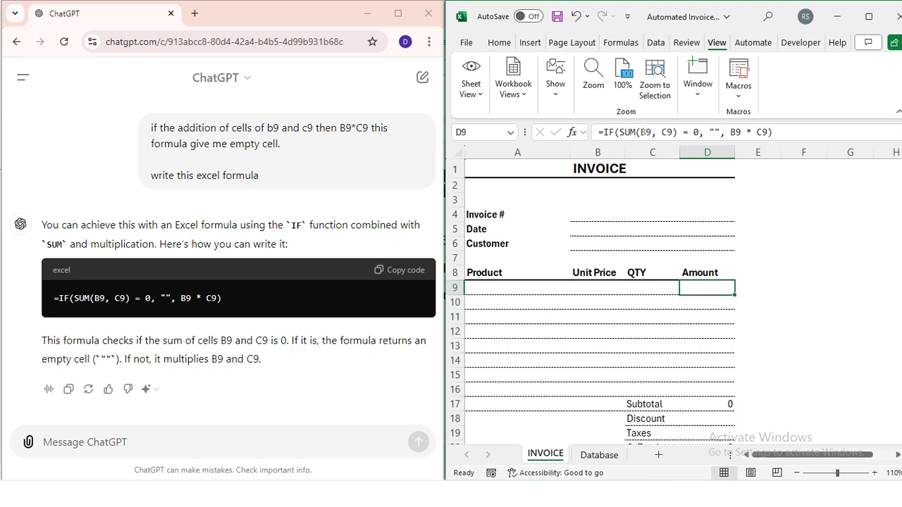
Step: Test the formula by entering 1200 in B9, then clear B9 again
left_click(598, 288)
type("1200")
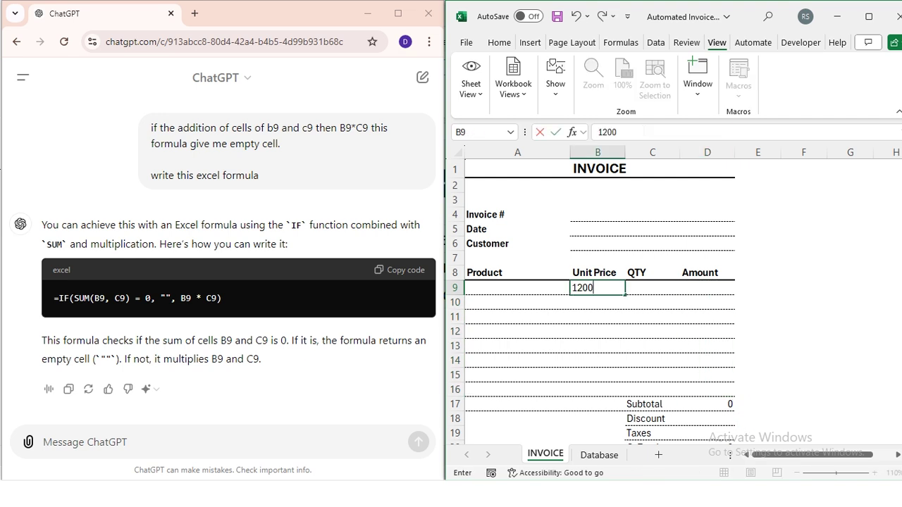
key("Tab")
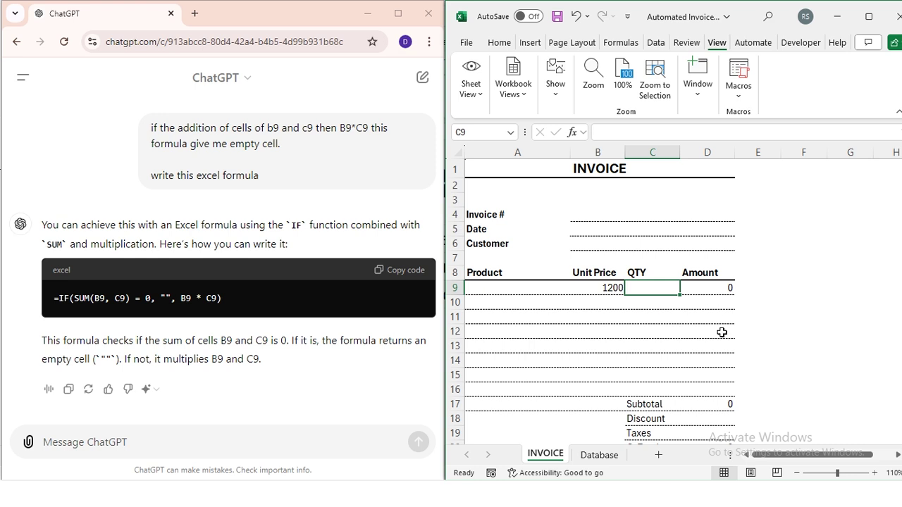
key("Left")
key("Delete")
key("Right")
key("Right")
Step: Ask ChatGPT how SUM(D9:D16) can give an empty cell when B9 is empty
left_click(706, 404)
left_click(176, 442)
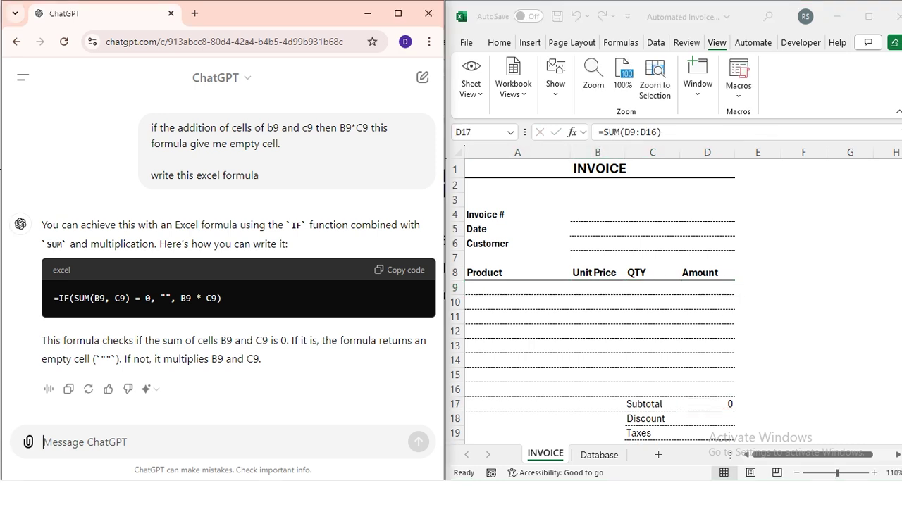
type("if")
left_click(590, 290)
key("alt+Tab")
type("b9 cell is ")
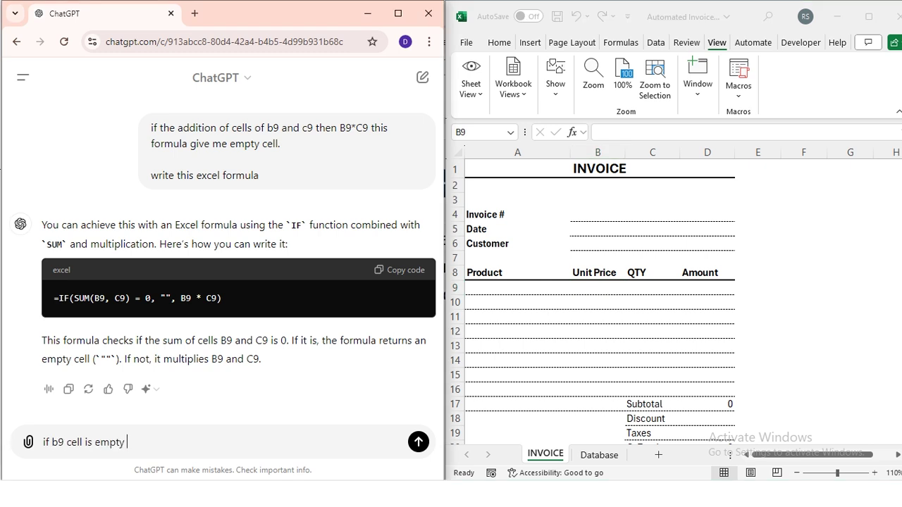
type("empty and")
key("ctrl+v")
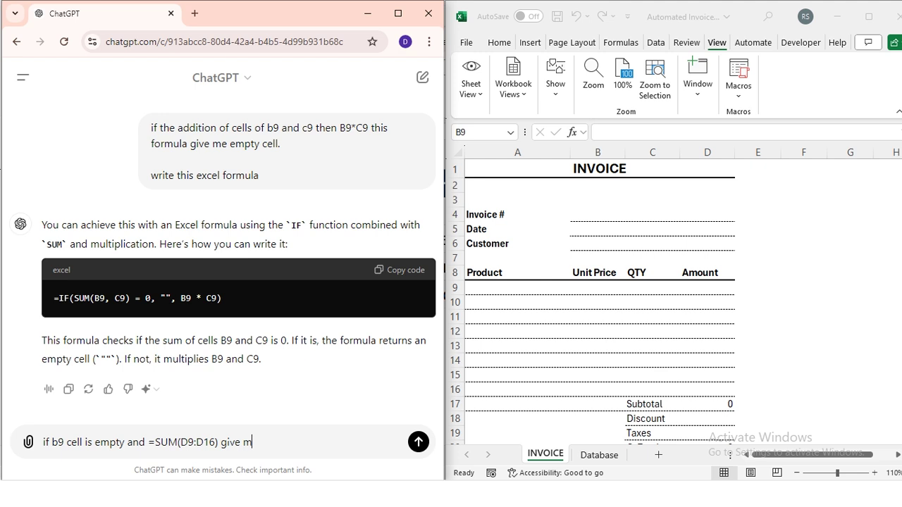
type("give me empty cell  make")
key("shift+Return")
key("shift+Return")
type("make this excel formula")
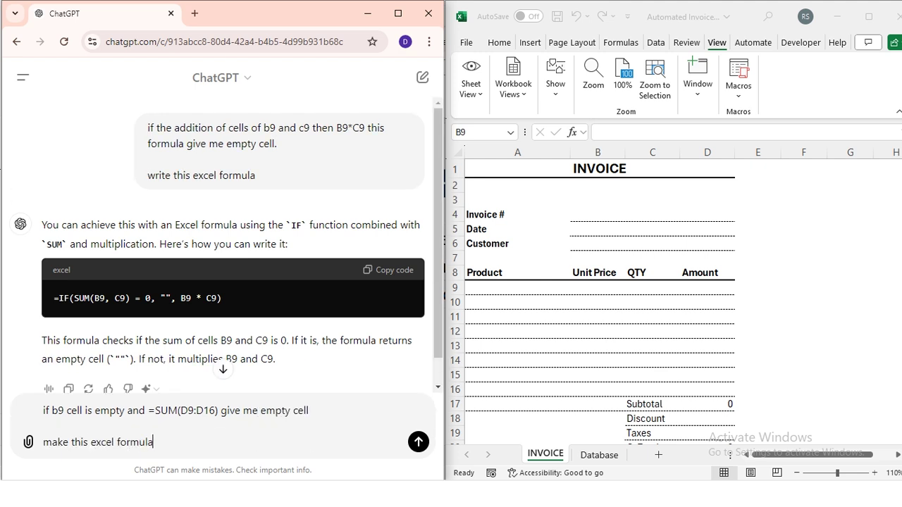
type("s")
key("BackSpace")
key("Return")
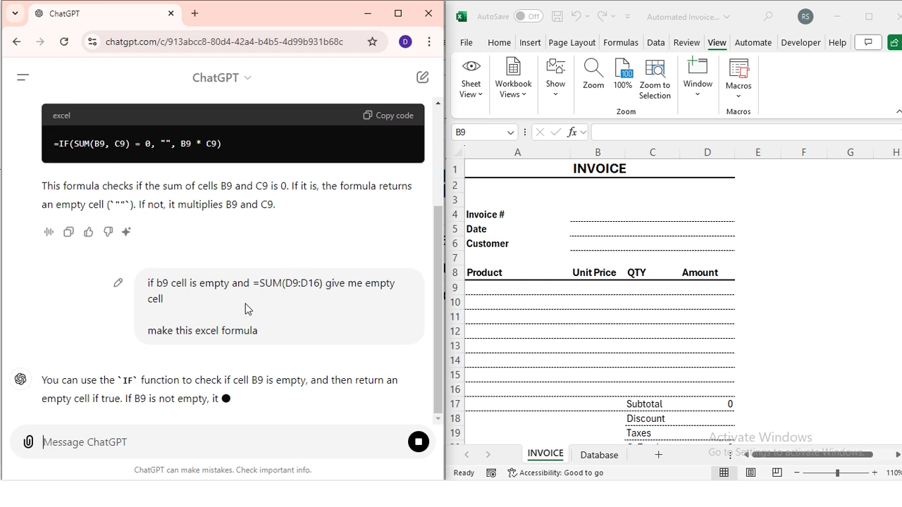
Step: Copy the suggested formula into D17 and start the IFERROR G. Total formula =D17-D18-D19
left_click(386, 309)
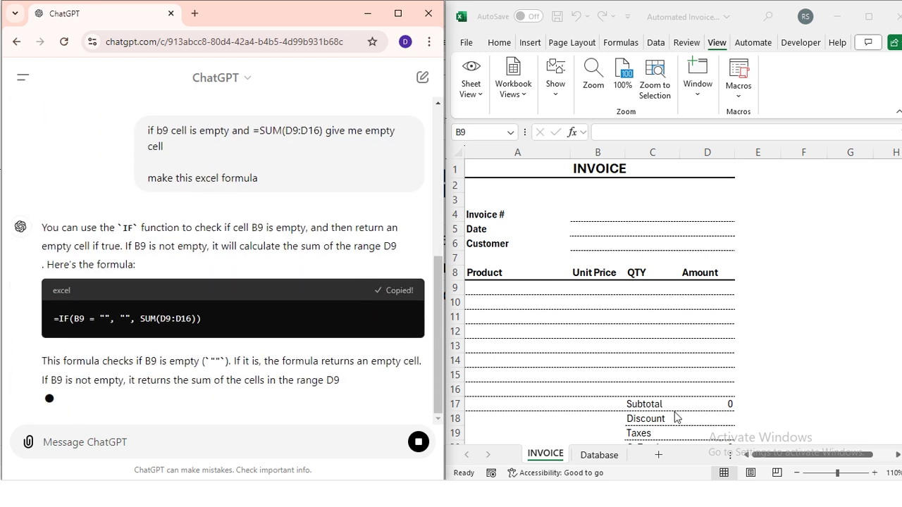
left_click(724, 407)
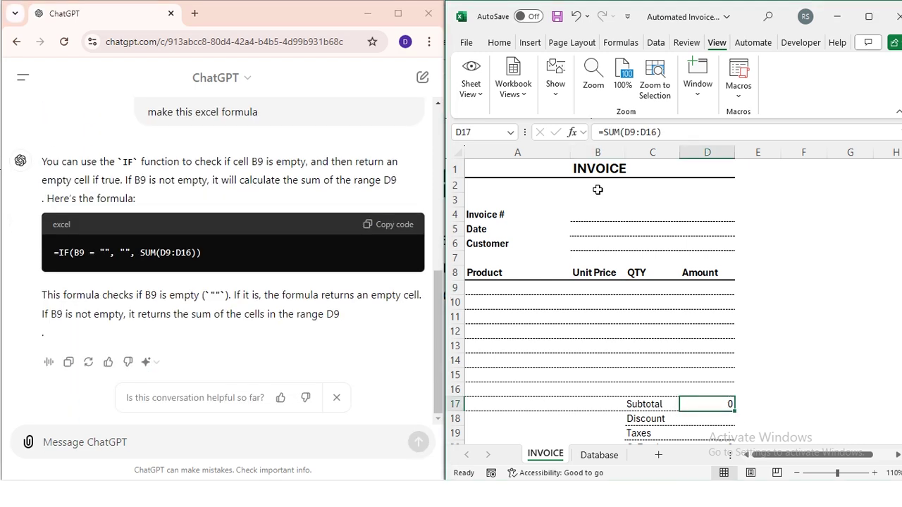
key("Down")
key("Down")
key("Down")
type("=D17-D18-D19")
type("IFERROR(")
Step: Complete the G. Total formula in D20 as =IFERROR(D17-D18-D19," ")
key("End")
type(",\" \"")
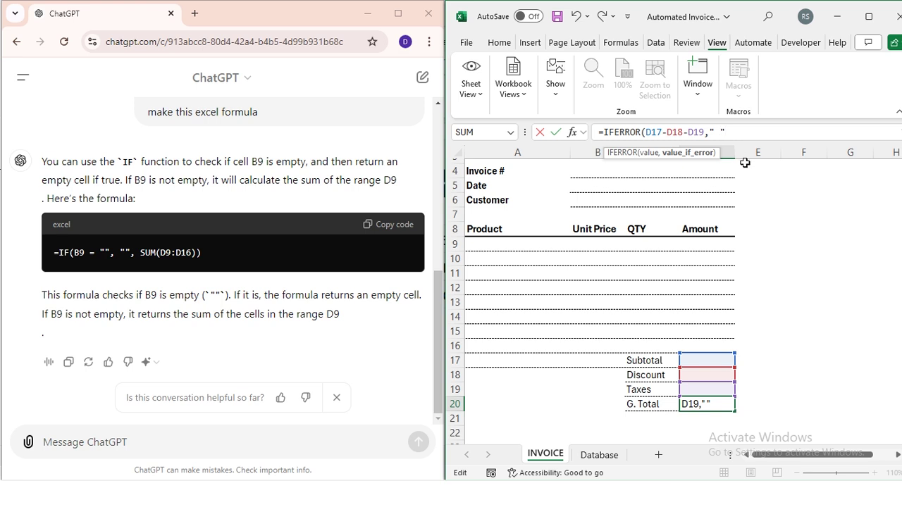
type(")")
key("Return")
key("Up")
Step: Copy the Invoice #, Date and Customer labels from A4:A6 into F4:F6
key("ctrl+Home")
key("Down")
key("Down")
key("Down")
key("shift+Down")
key("shift+Down")
key("ctrl+c")
key("Right")
key("Right")
key("Right")
key("Left")
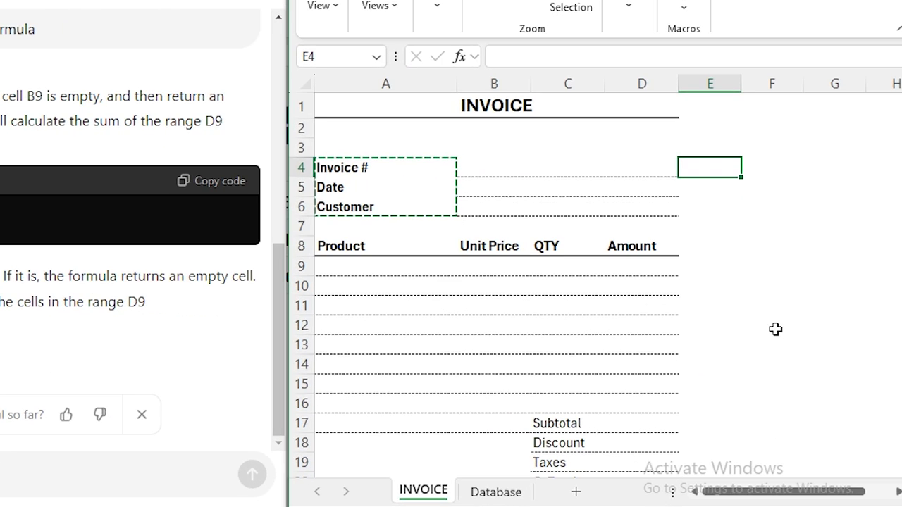
key("Right")
key("ctrl+v")
scroll(600, 375, "down", 1)
Step: Paste the Subtotal through G. Total labels from C17:C20 as values into F7:F10
left_click(574, 369)
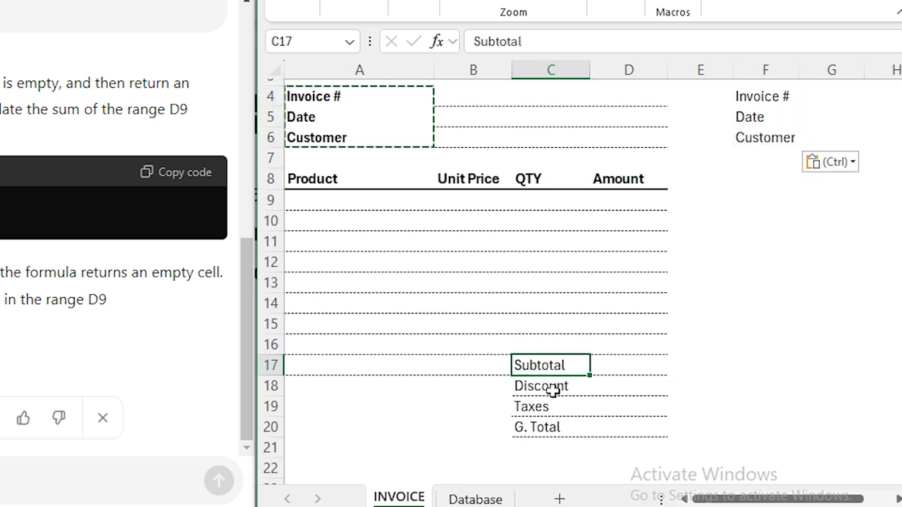
key("shift+Down")
key("shift+Down")
key("shift+Down")
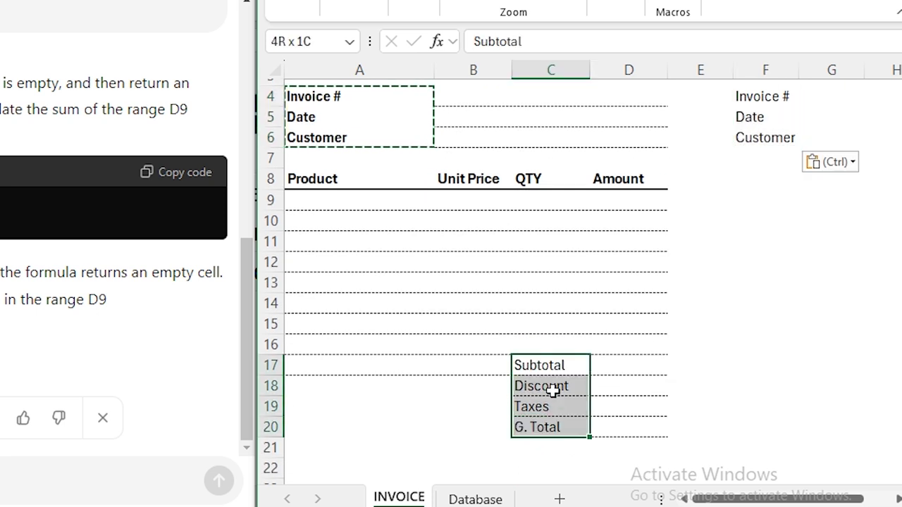
key("ctrl+c")
scroll(740, 318, "up", 1)
left_click(755, 204)
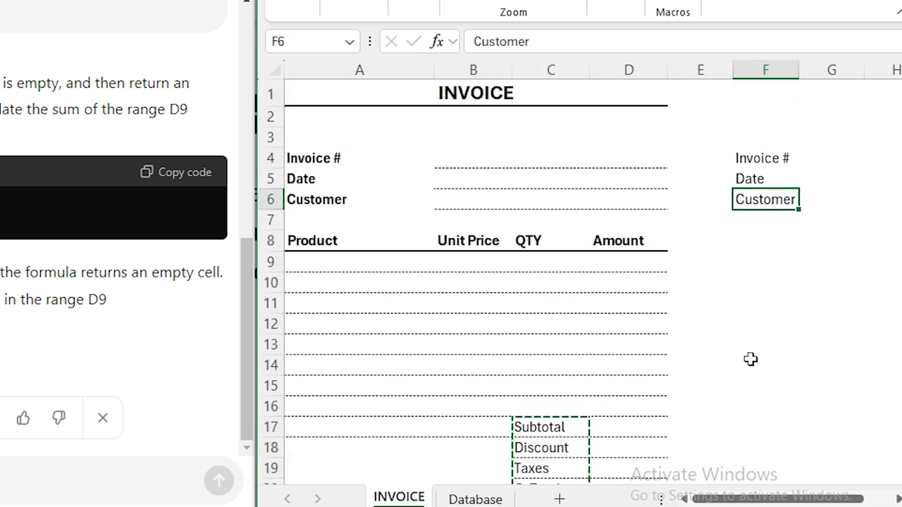
key("Down")
key("ctrl+alt+v")
key("Return")
key("Escape")
Step: Link G4 to the invoice number with =B4 and copy the link into G5:G6
key("Up")
key("Up")
key("Up")
key("Right")
type("=")
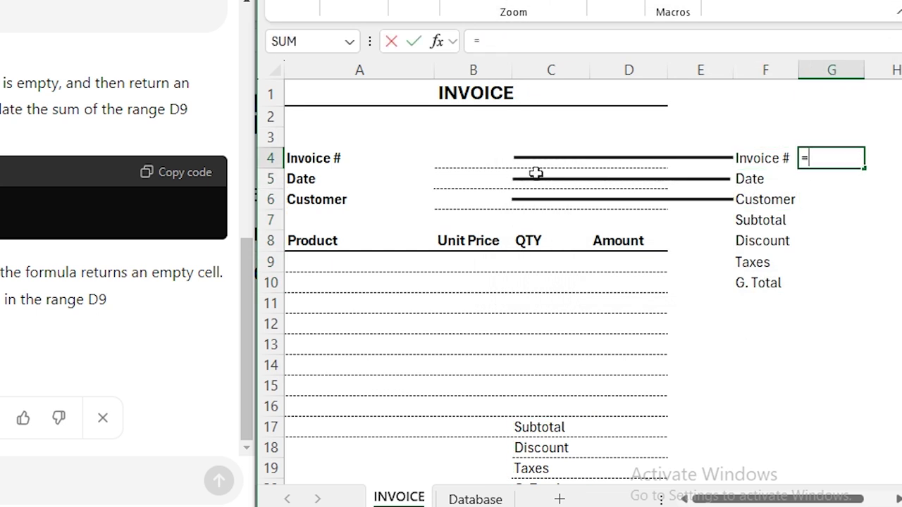
left_click(470, 161)
key("Return")
key("Up")
key("ctrl+c")
key("Down")
key("Left")
key("Right")
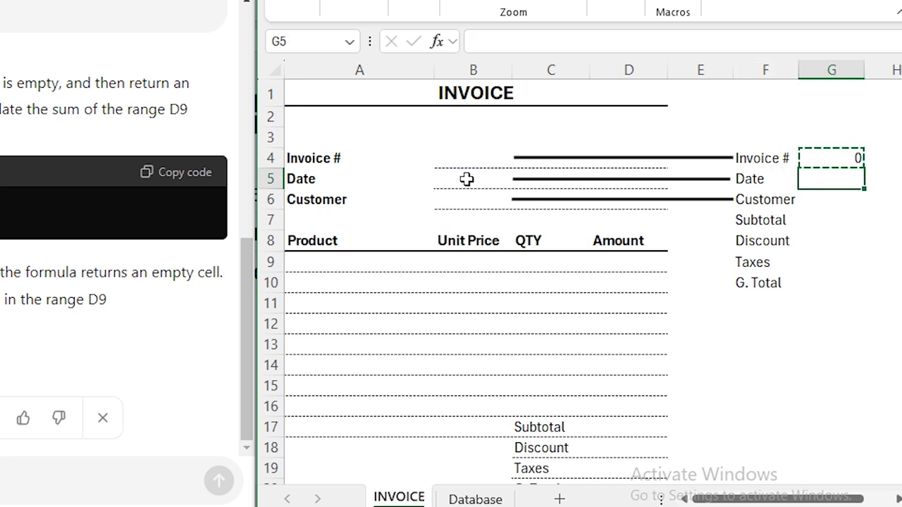
key("ctrl+v")
key("Down")
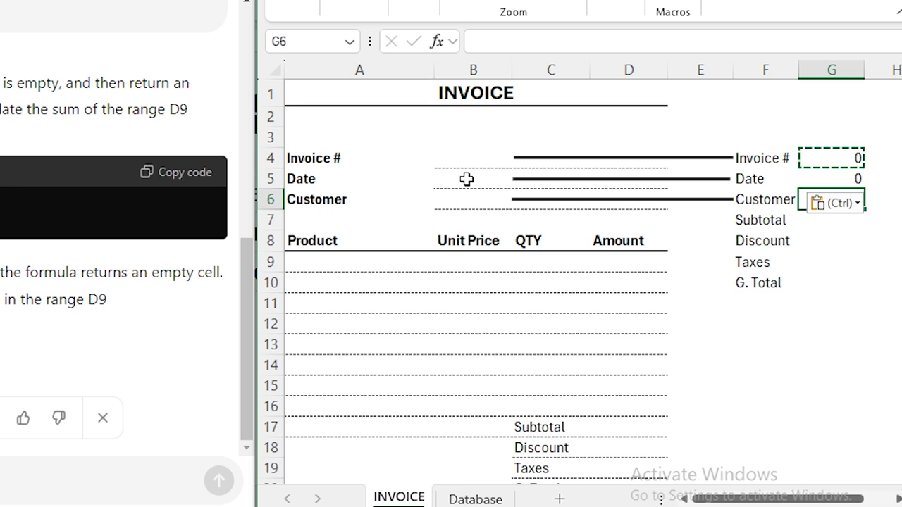
key("ctrl+v")
key("F2")
key("Return")
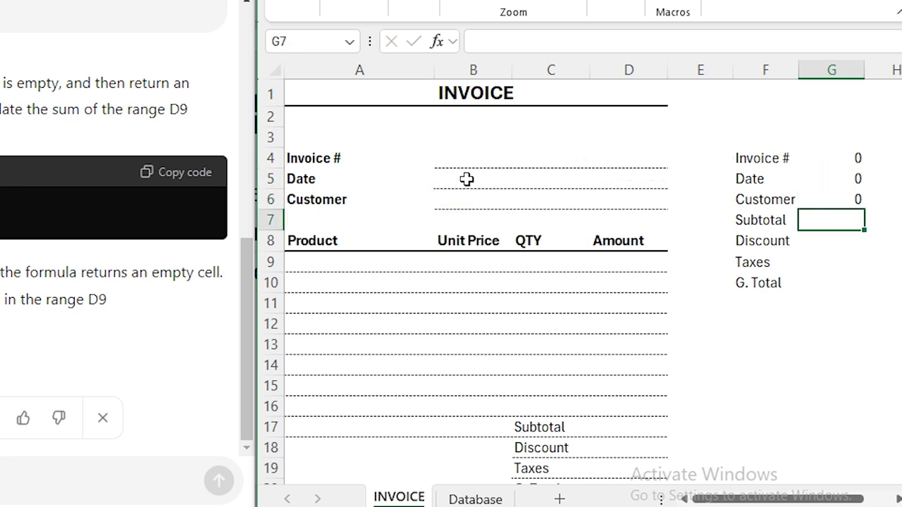
Step: Enter =D17 in G7 and copy the link down through G10
type("=")
left_click(643, 427)
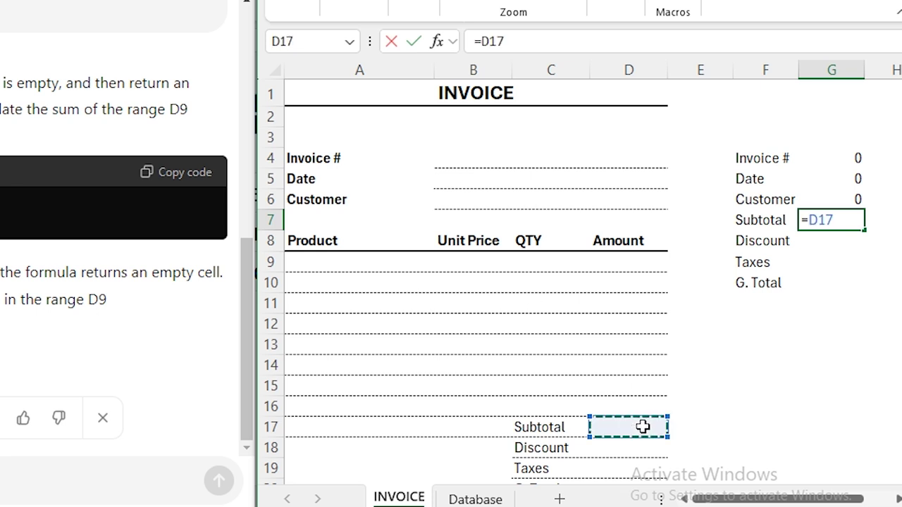
key("Return")
key("Up")
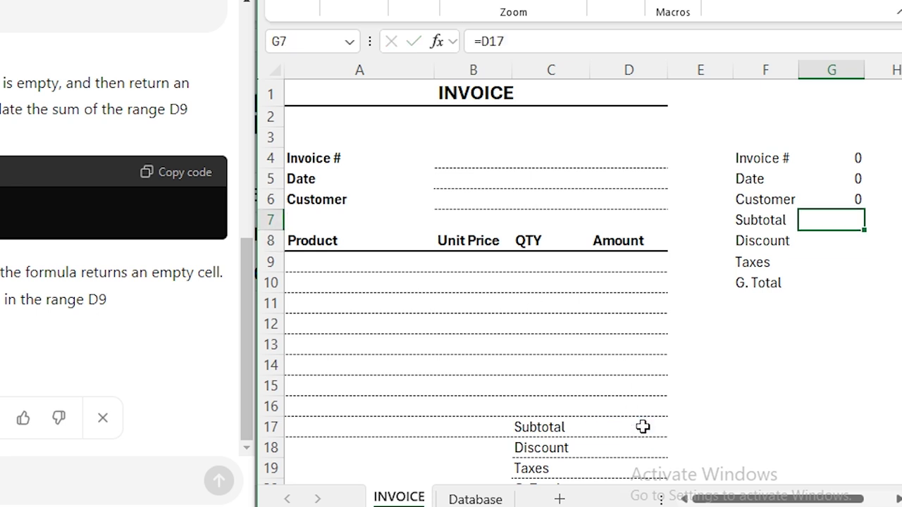
key("ctrl+c")
key("shift+Down")
key("shift+Down")
key("shift+Down")
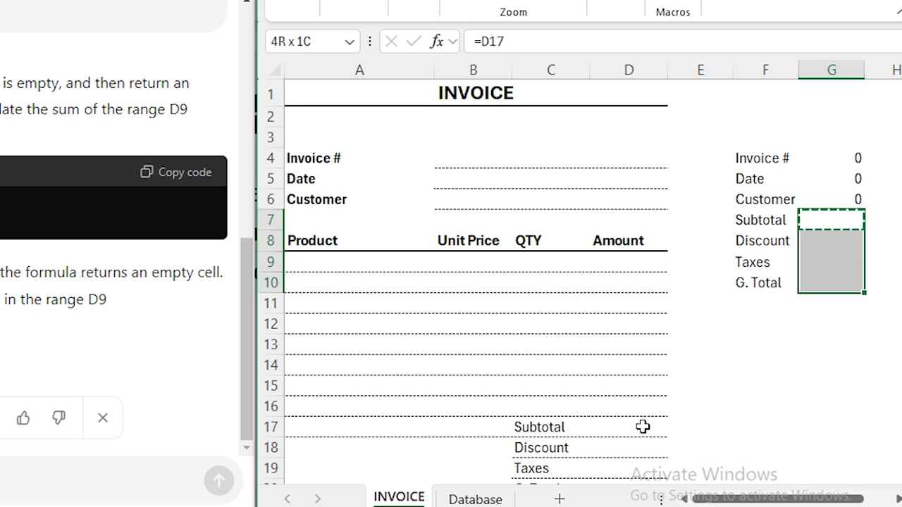
key("ctrl+v")
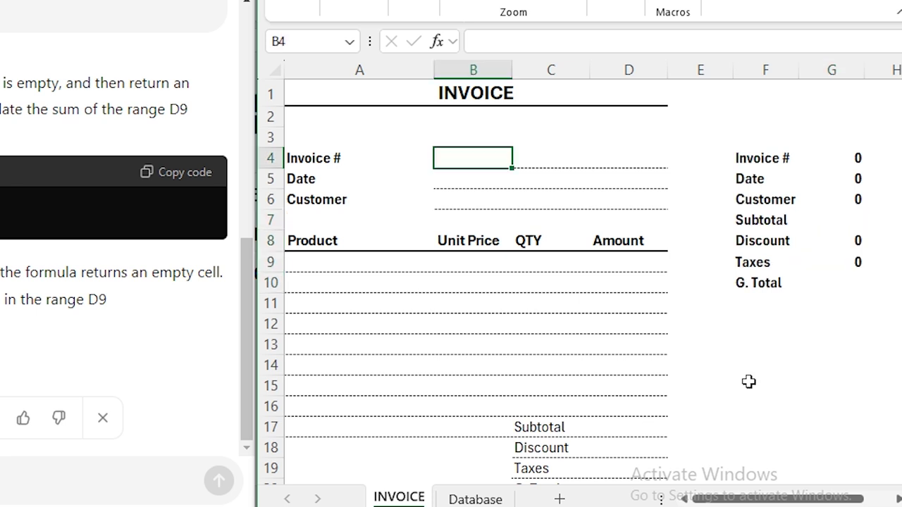
Step: Fill the invoice header with invoice number 1, =TODAY() date and customer CASH
type("1")
key("Return")
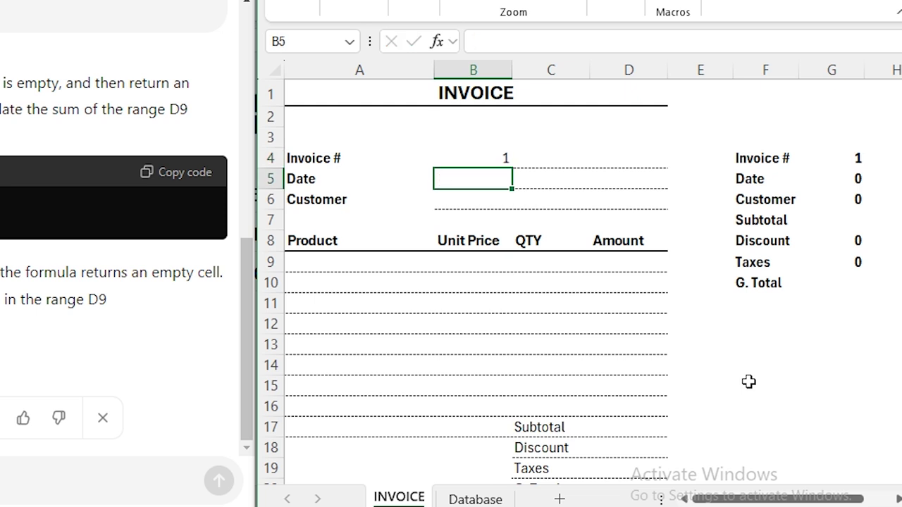
type("=toda")
key("Tab")
type(")")
key("Return")
type("CASH")
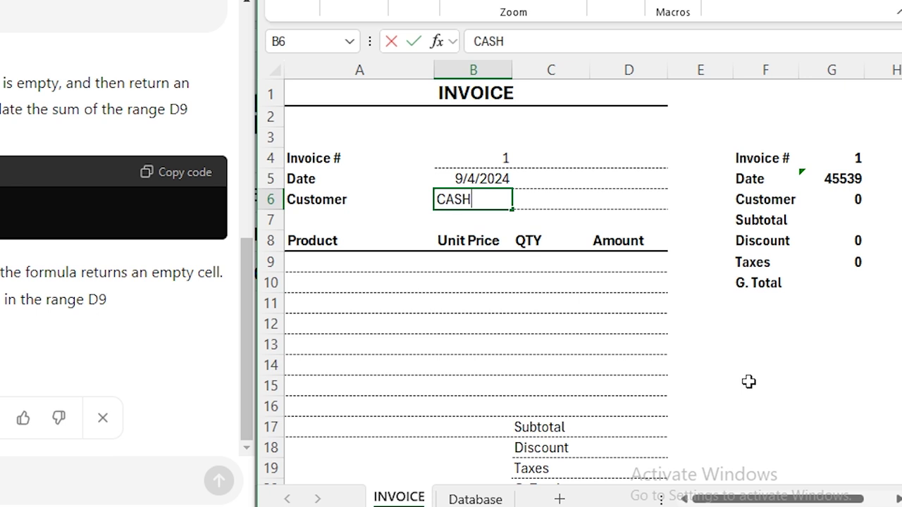
key("Return")
Step: Enter the first product line: KEYBOARD at 1200, quantity 1
key("Left")
key("Down")
key("Down")
type("KEYBOARD")
key("Tab")
type("1200")
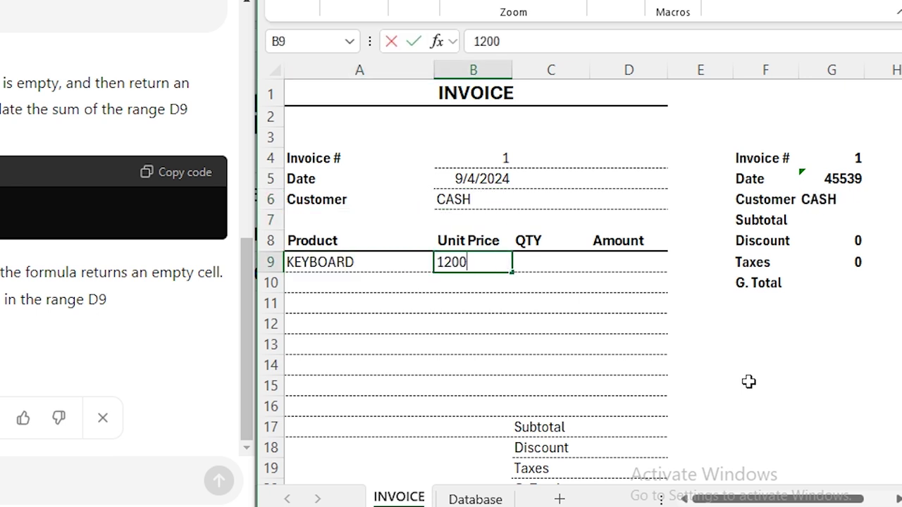
key("Tab")
type("1")
key("Left")
key("Left")
Step: Add MOUSE at 500 with quantity 4 in row 10, then select summary range G4:G10
key("Down")
type("MOUSE")
key("Tab")
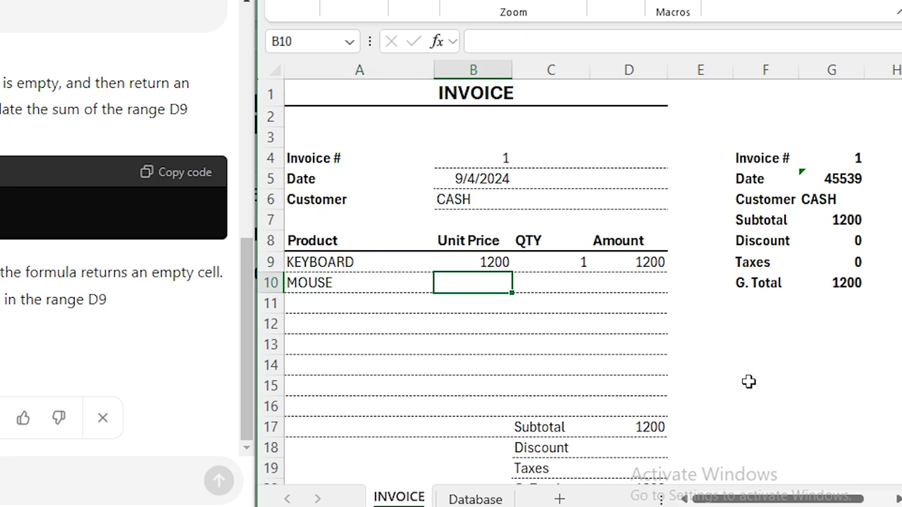
type("500")
key("Tab")
type("4")
key("Left")
key("Left")
key("Right")
key("Right")
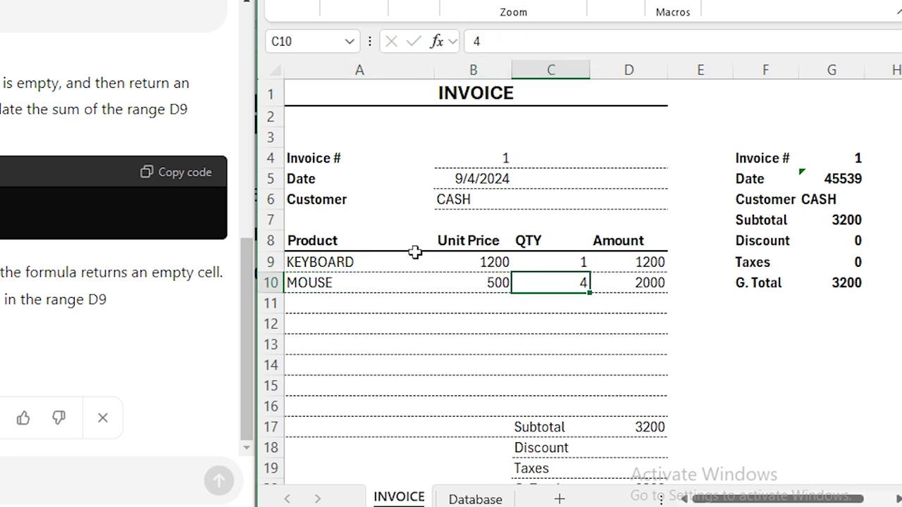
left_click_drag(826, 153, 836, 283)
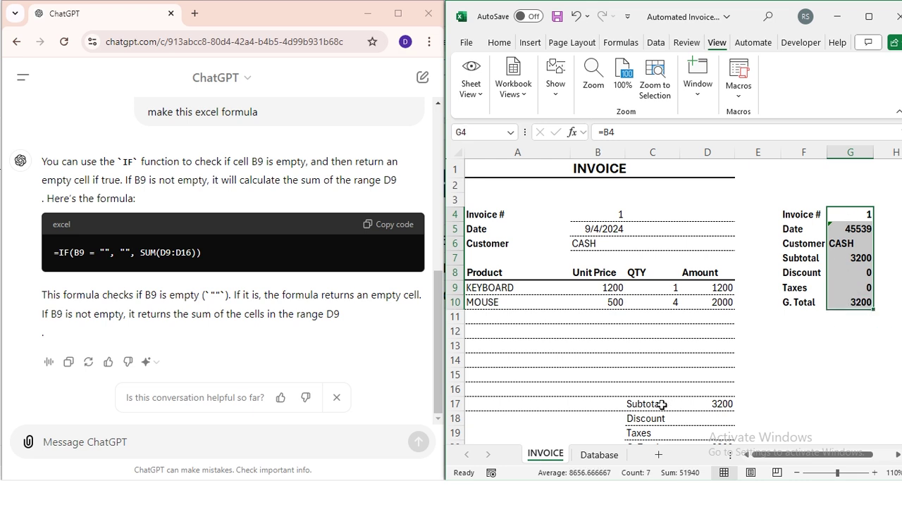
Step: Ask ChatGPT for VBA copying INVOICE G4:G10 into the Database sheet's next empty row
left_click(599, 457)
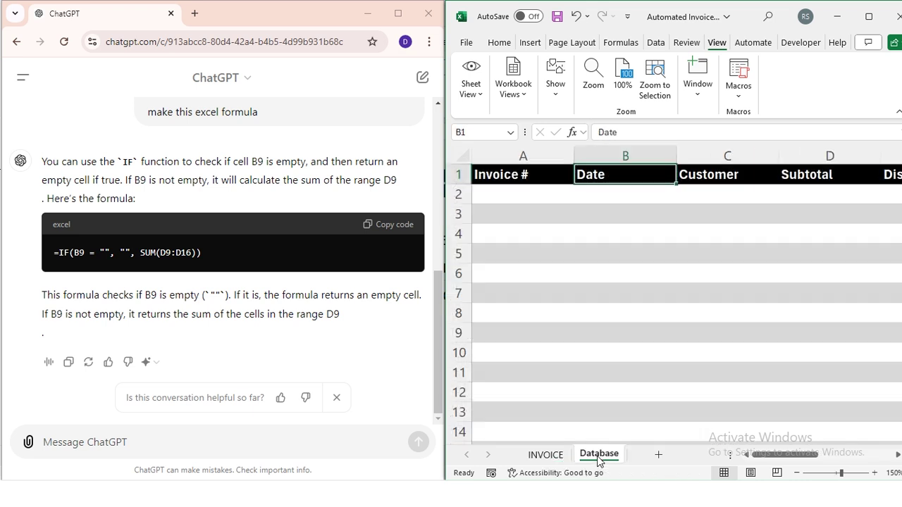
left_click(547, 455)
left_click(238, 345)
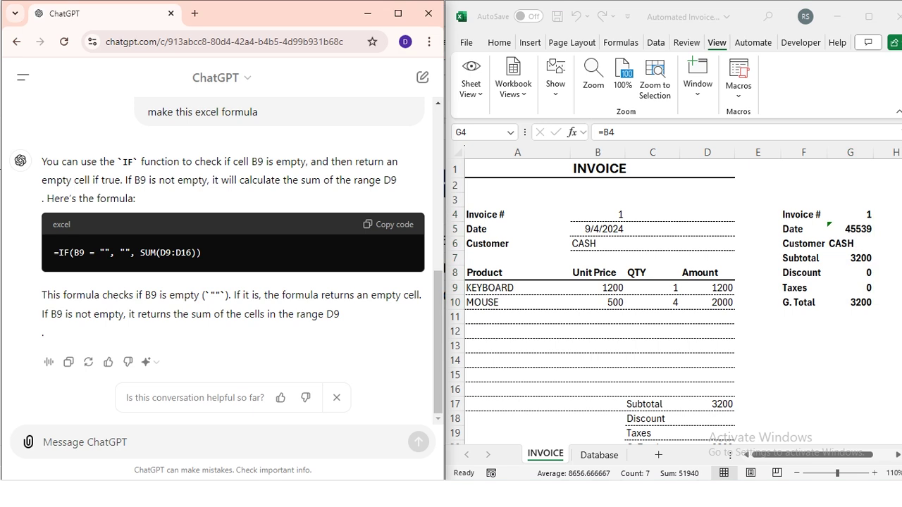
type("In INVOICE Sheet")
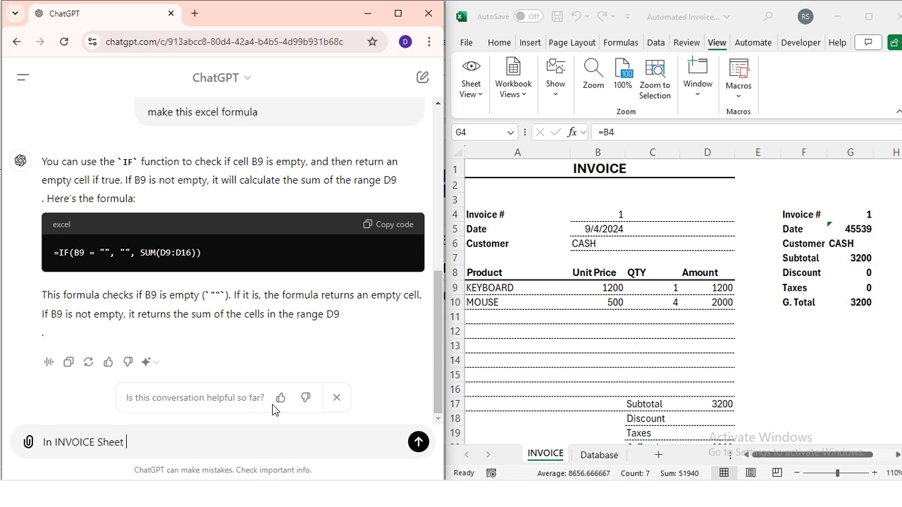
type(" you have to copy data from range of")
left_click(850, 215)
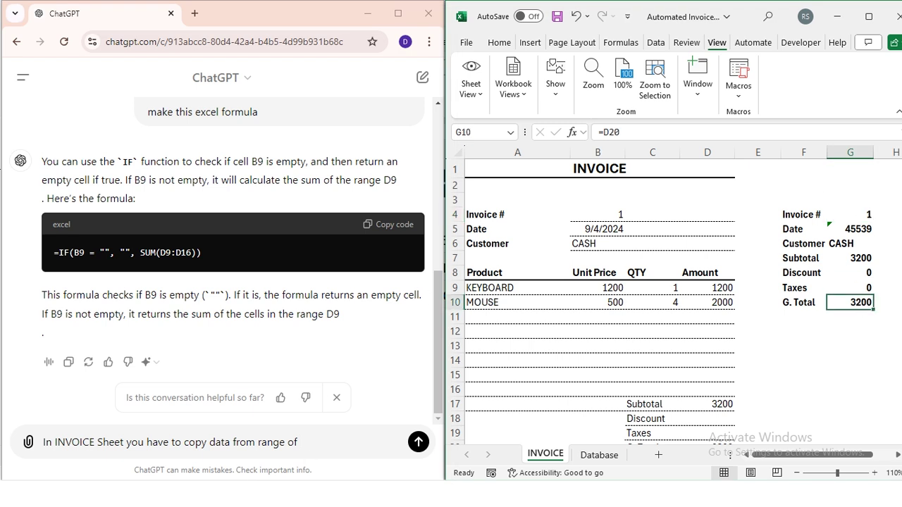
left_click(308, 466)
type("g4:g10.")
key("shift+Return")
type("and then you have to visit Database sheet ")
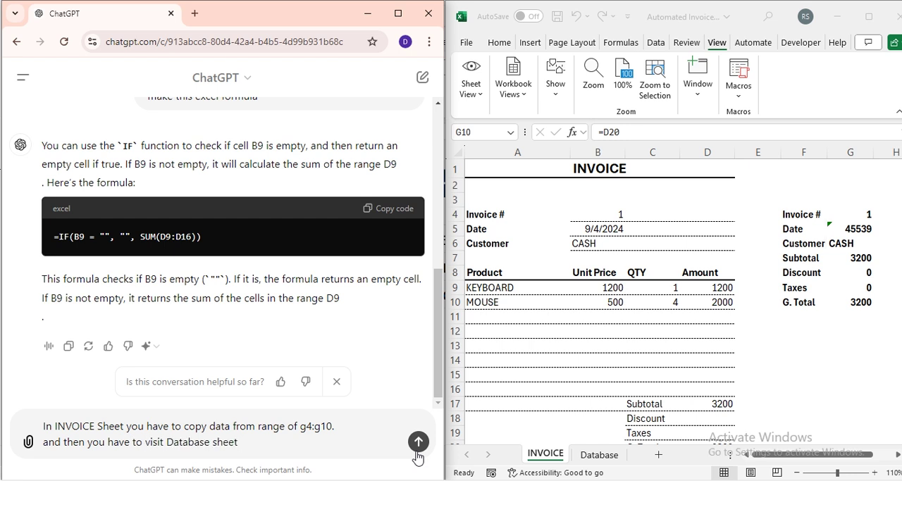
type("then in this sheet you have to find the last row. and then paste this range as transpose")
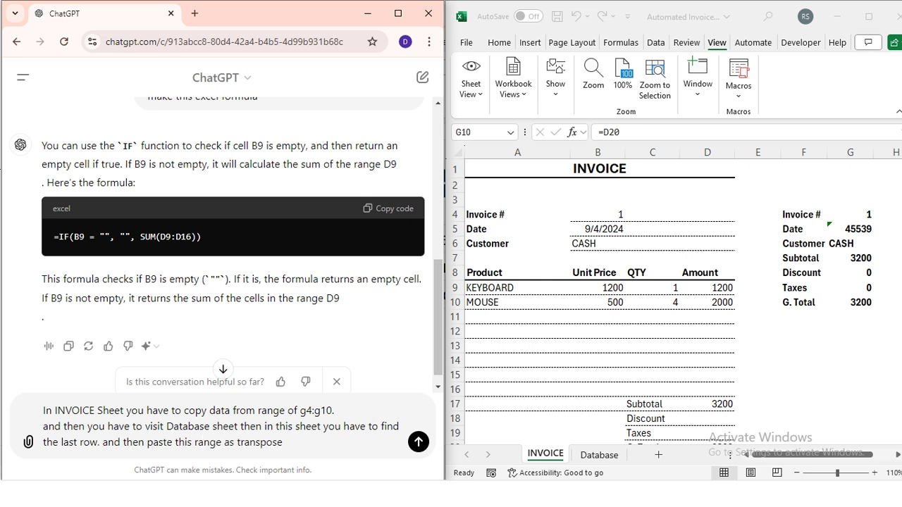
type(". because in invoice sheet dat")
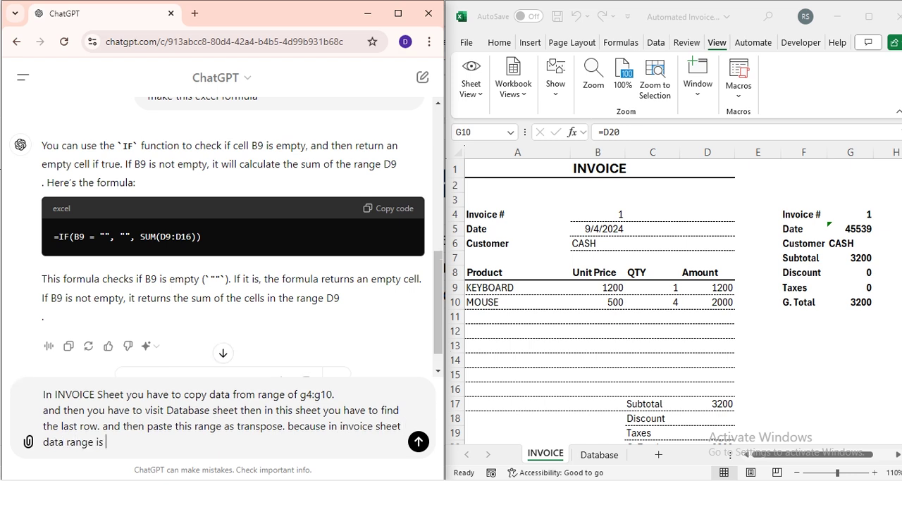
type("a range is in column and i have ")
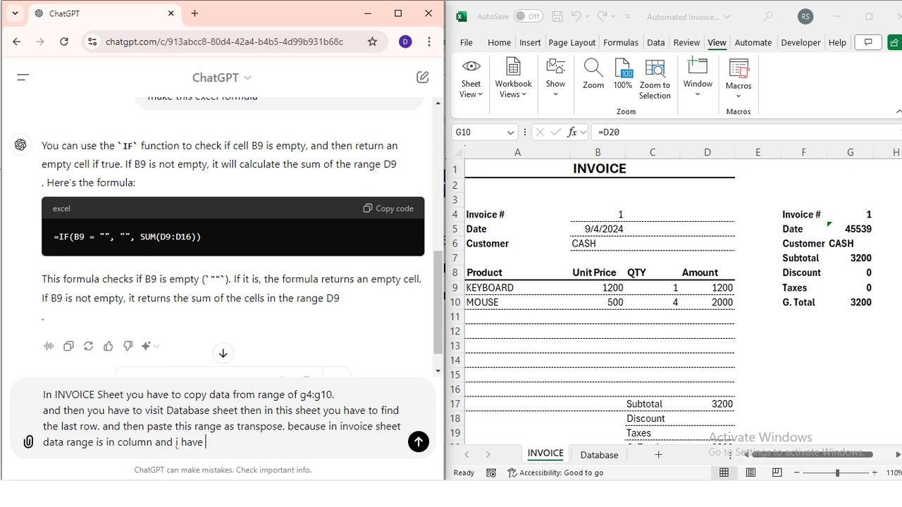
type("paste it as rows into database sheet.")
key("shift+Return")
key("shift+Return")
type("make a vba co")
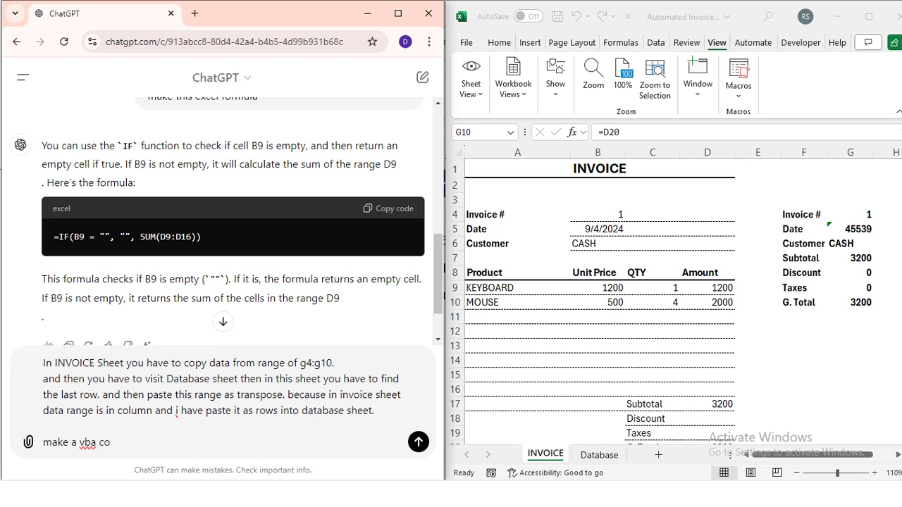
type("de for this.")
left_click(419, 442)
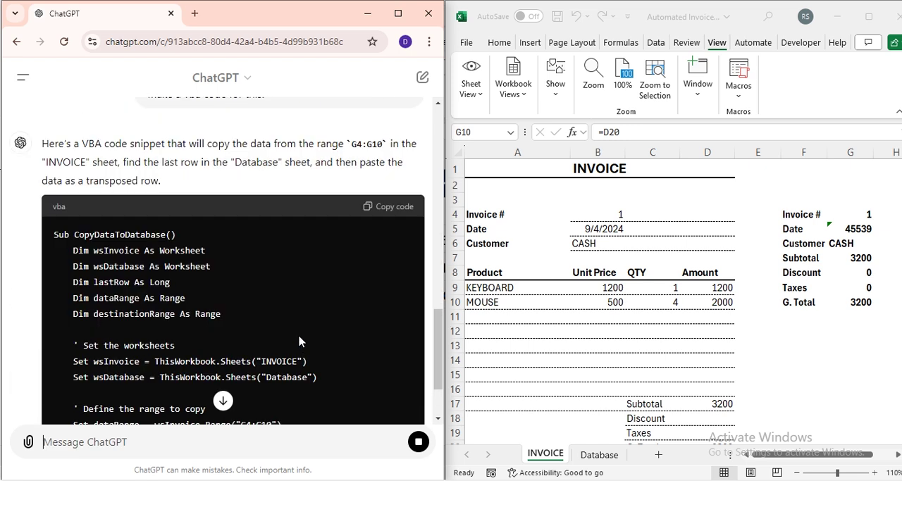
Step: Copy the generated CopyDataToDatabase VBA code and bring the Excel workbook back up
scroll(297, 332, "down", 8)
scroll(353, 282, "up", 8)
left_click(393, 203)
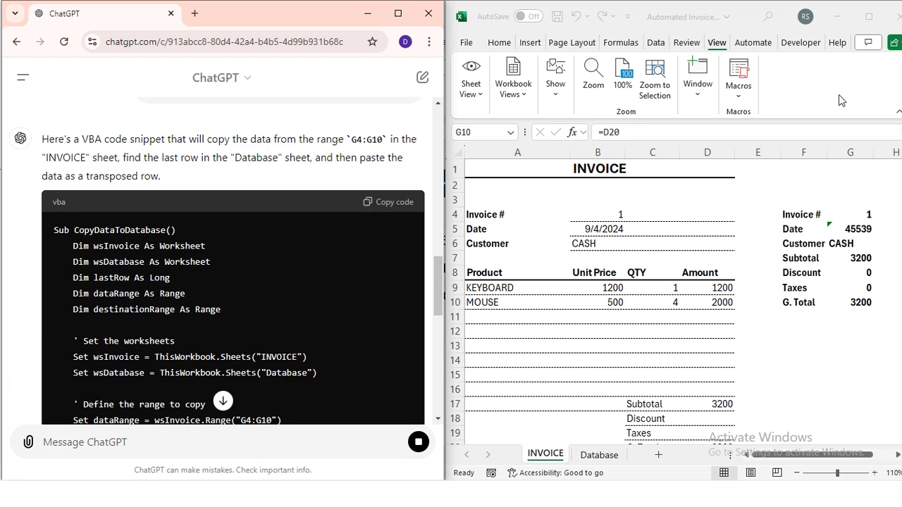
key("super+Up")
left_click(92, 42)
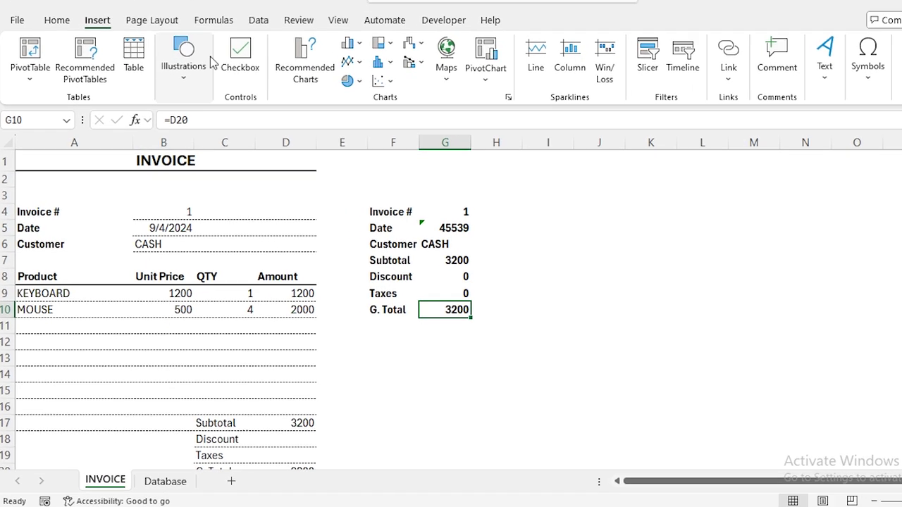
left_click(745, 74)
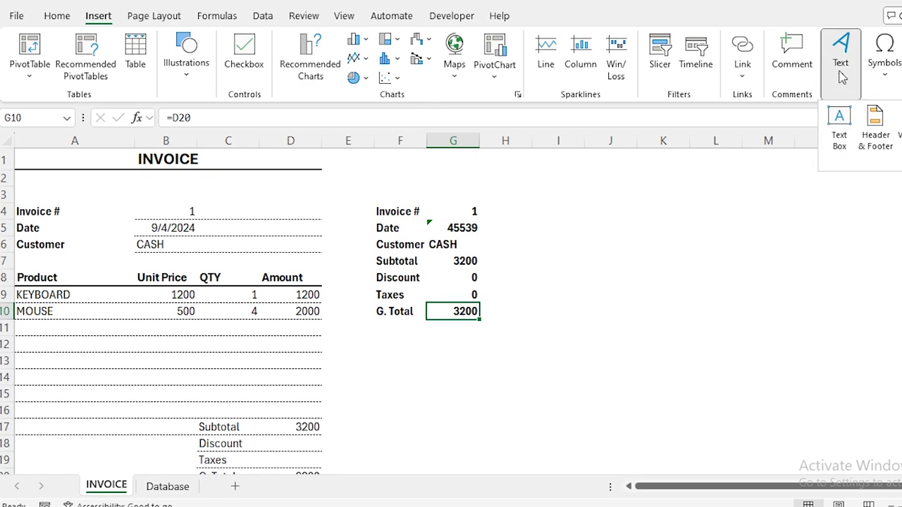
Step: Draw a text box over F1:G2 containing bold 'Submit'
left_click(846, 116)
left_click_drag(376, 154, 451, 180)
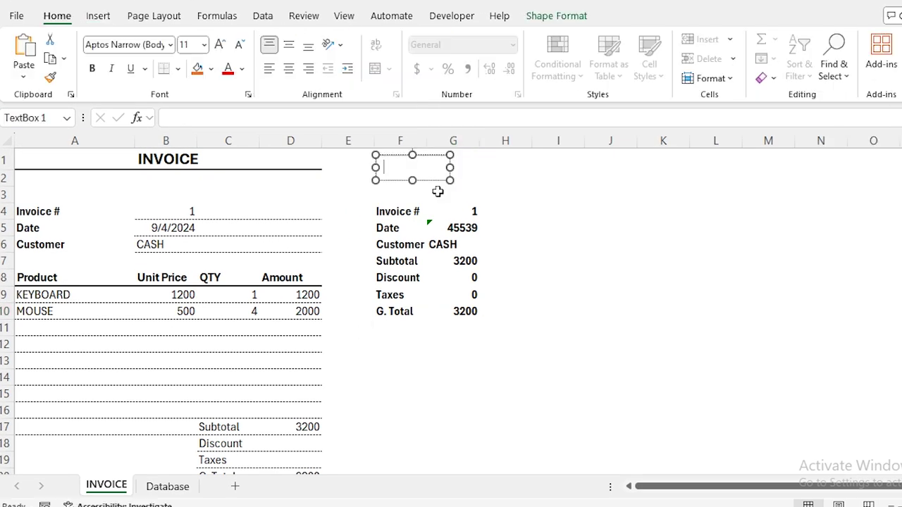
type("Submit")
key("ctrl+a")
key("ctrl+b")
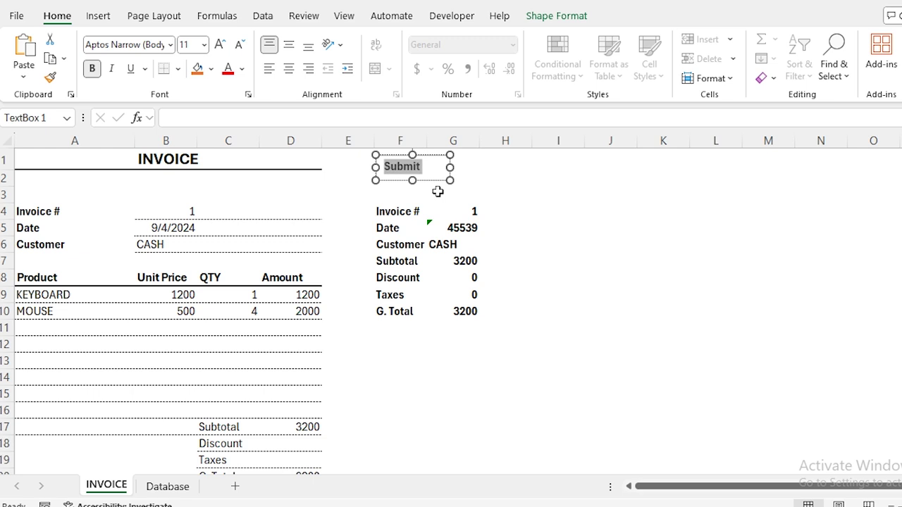
Step: Give the Submit box a black outline and an Offset Bottom Right shadow
left_click(556, 15)
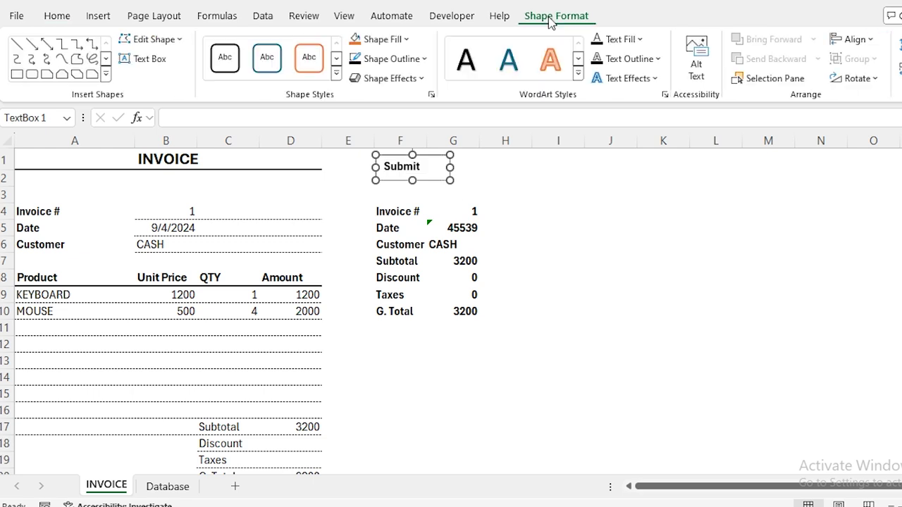
left_click(425, 59)
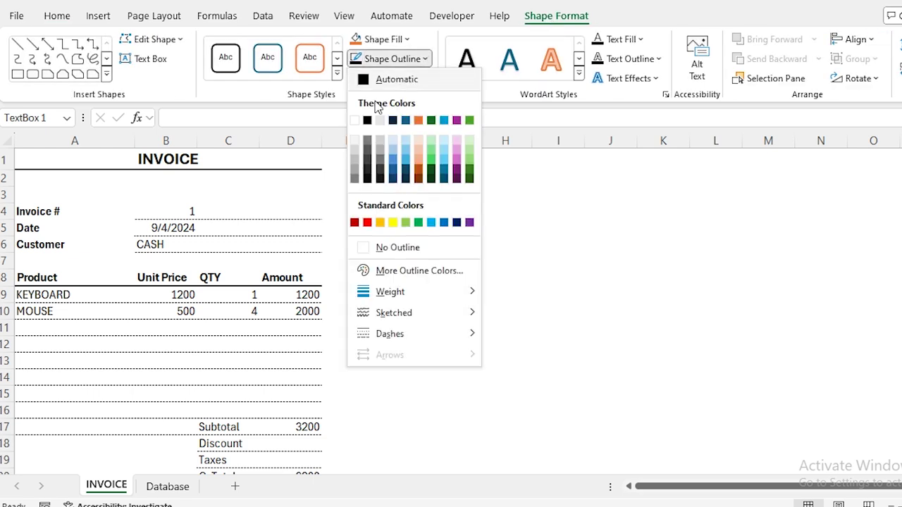
left_click(367, 121)
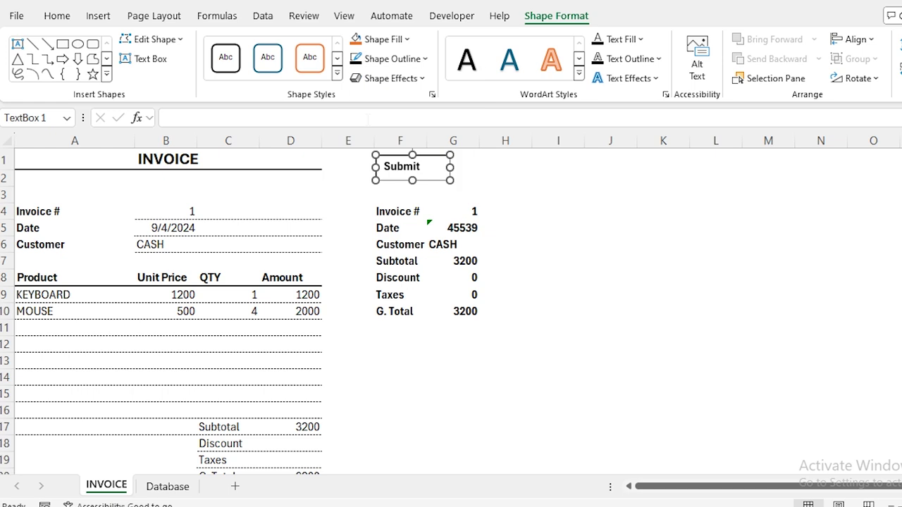
left_click(417, 79)
mouse_move(408, 140)
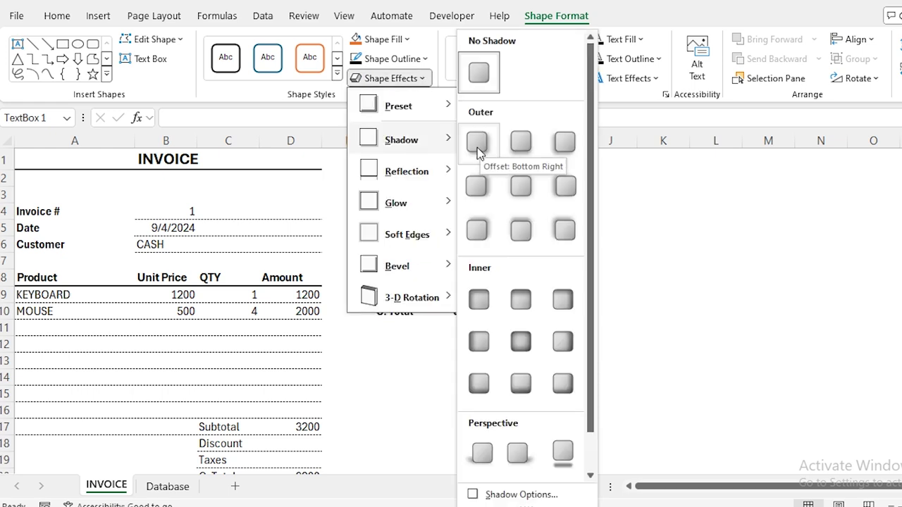
left_click(477, 148)
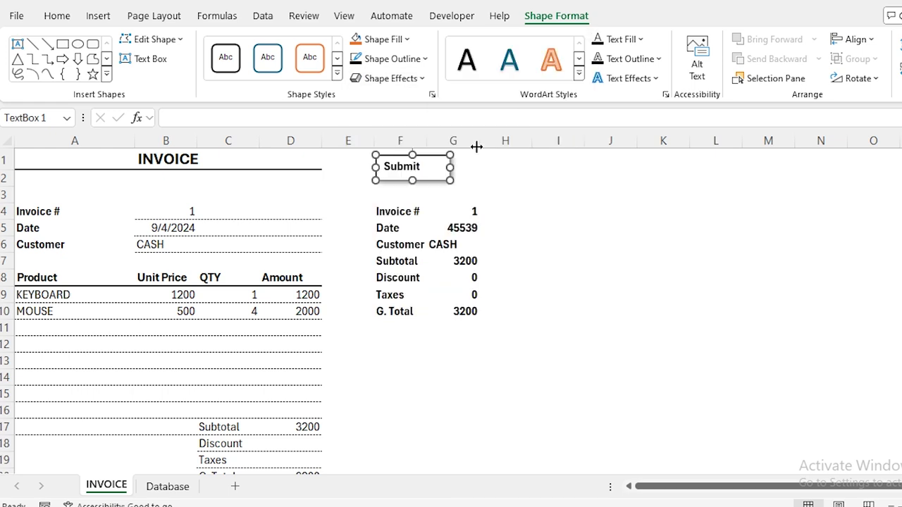
Step: Centre the Submit text horizontally and vertically within the box
left_click(56, 15)
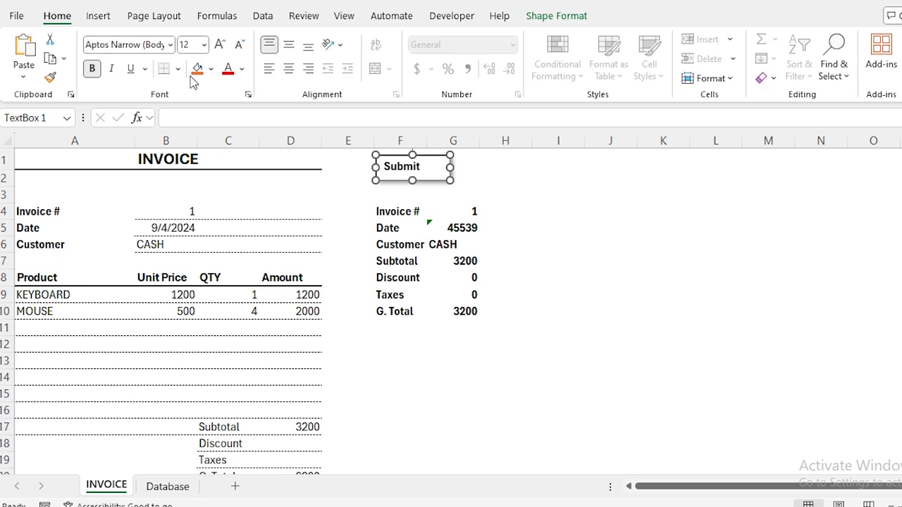
left_click(288, 68)
left_click(291, 48)
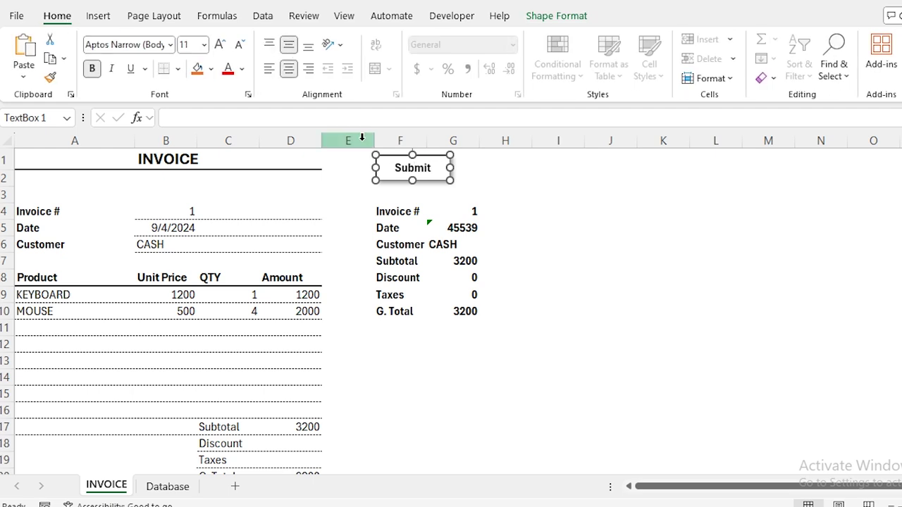
left_click(556, 223)
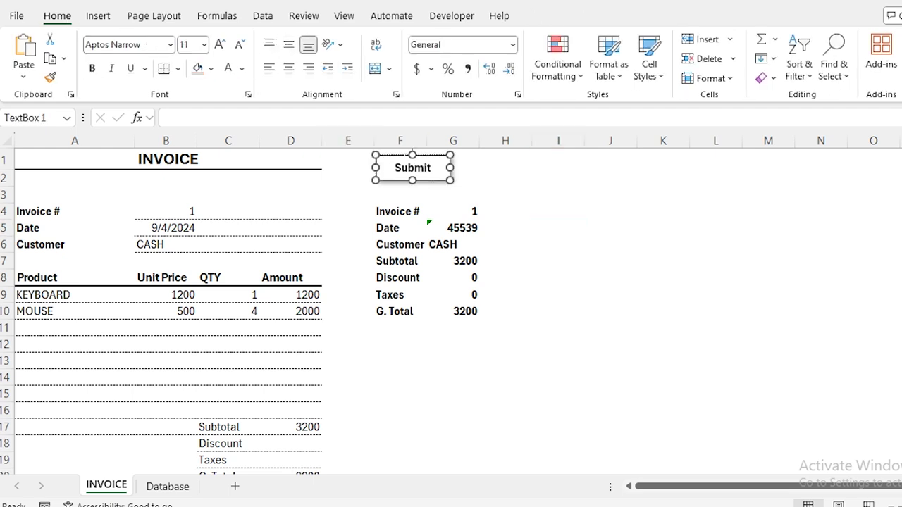
Step: Assign a new macro to the Submit box and paste the copied VBA code into it
right_click(406, 163)
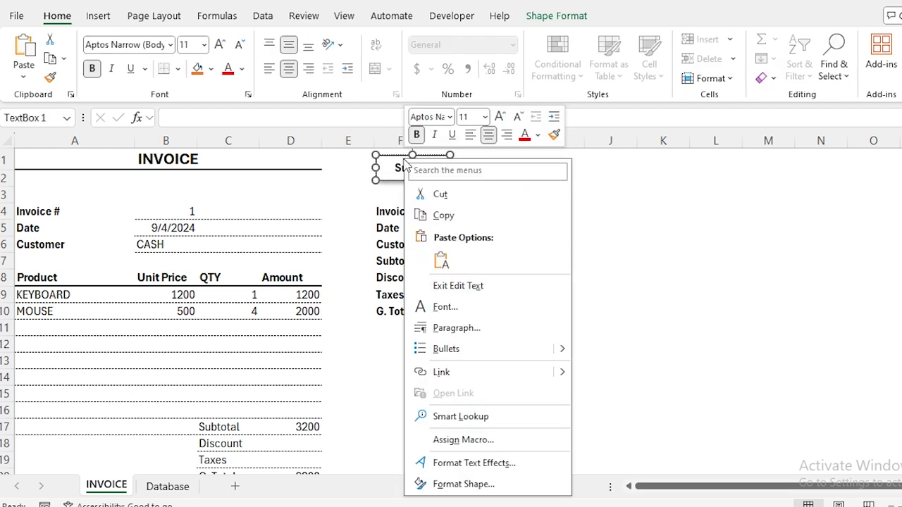
left_click(465, 440)
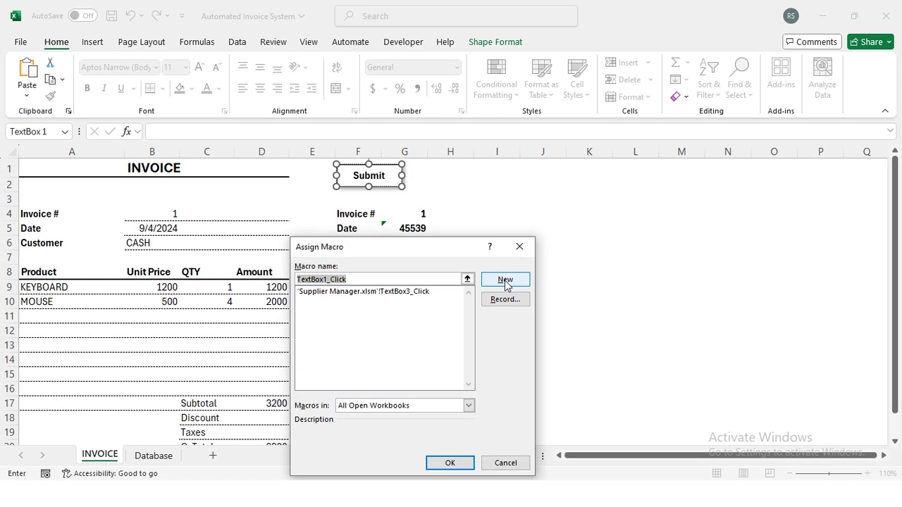
left_click(568, 286)
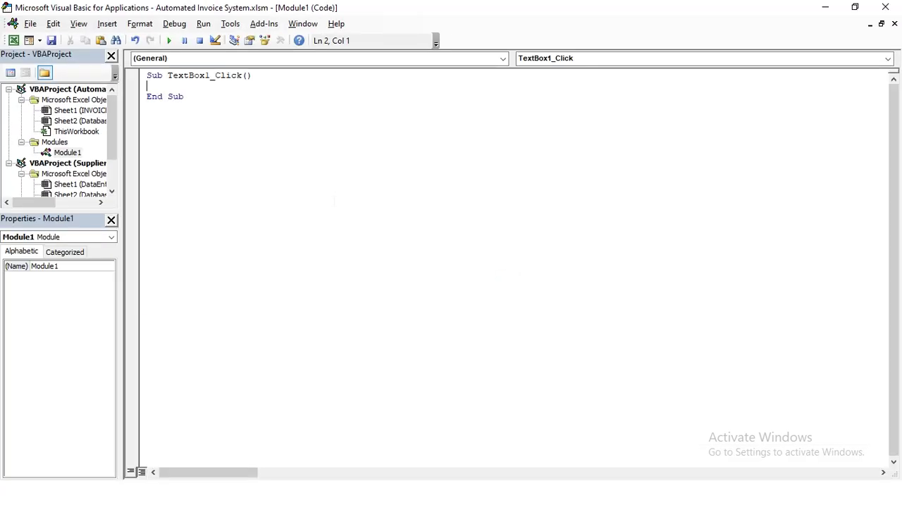
type("Sub CopyDataToDatabase()     Dim wsInvoice As Worksheet     Dim wsDatabase As Worksheet     Dim lastRow As Long     Dim dataRange As Range     Dim destinationRange As Range      ' Set the worksheets     Set wsInvoice = ThisWorkbook.Sheets(\"INVOICE\")     Set wsDatabase = ThisWorkbook.Sheets(\"Database\")      ' Define the range to copy     Set dataRange = wsInvoice.Range(\"G4:G10\")      ' Find the last row in the Database sheet     lastRow = wsDatabase.Cells(wsDatabase.Rows.Count, 1).End(xlUp).Row + 1      ' Define the destination range for pasting the transposed data     Set destinationRange = wsDatabase.Cells(lastRow, 1)      ' Copy and transpose the data to the Database sheet     dataRange.Copy     destinationRange.PasteSpecial Paste:=xlPasteAll, Transpose:=True      ' Clean up     Application.CutCopyMode = False      MsgBox \"Data has been copied and transposed successfully!\"  End Sub")
Step: Remove the duplicate Sub CopyDataToDatabase and End Sub lines, then close the editor
left_click_drag(273, 86, 149, 86)
key("Delete")
left_click_drag(147, 382, 146, 403)
key("Delete")
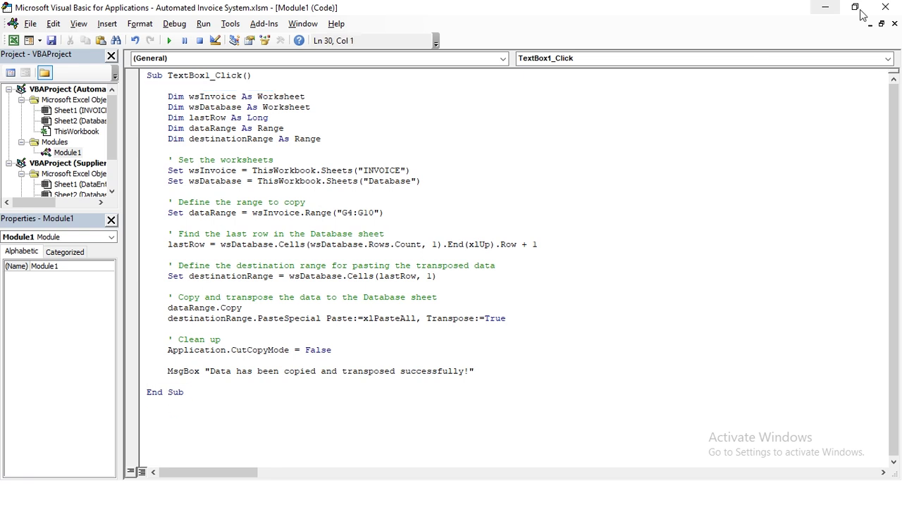
left_click(885, 7)
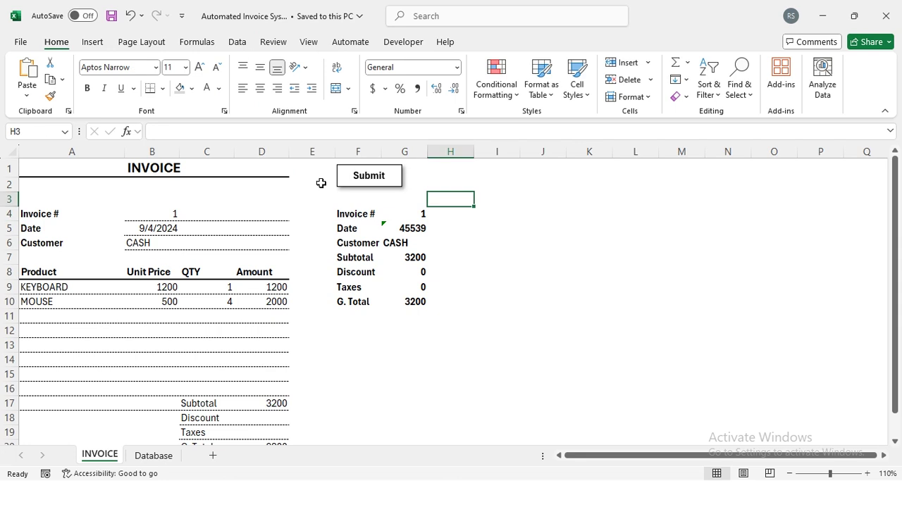
Step: Run the Submit macro and confirm Database row 2 shows #REF! errors
left_click(378, 178)
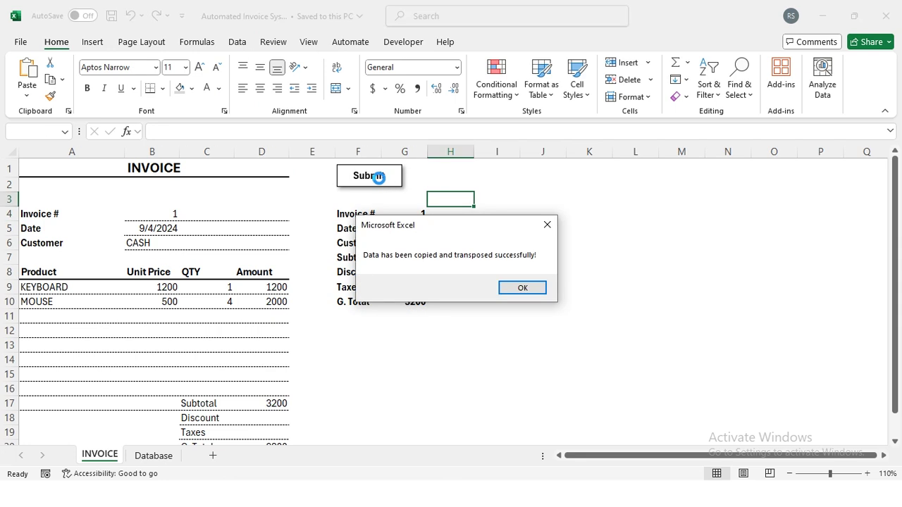
left_click(515, 290)
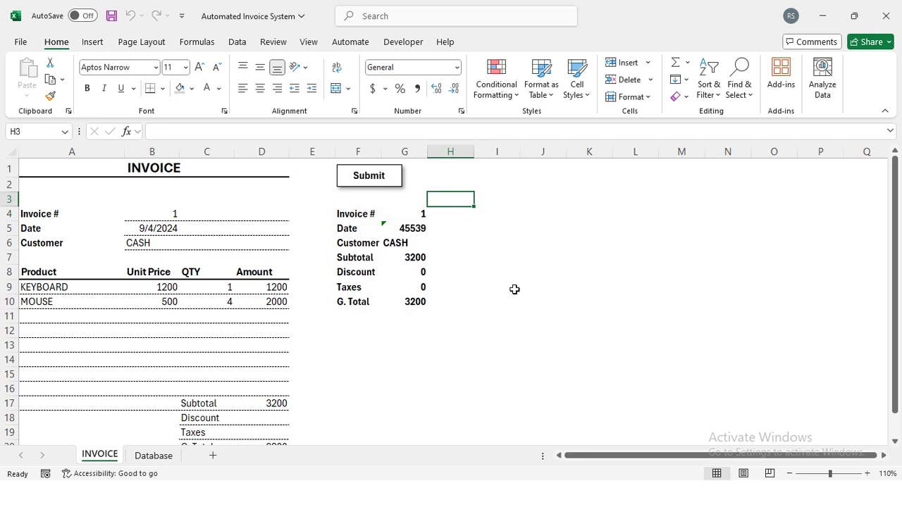
left_click(153, 457)
left_click(97, 201)
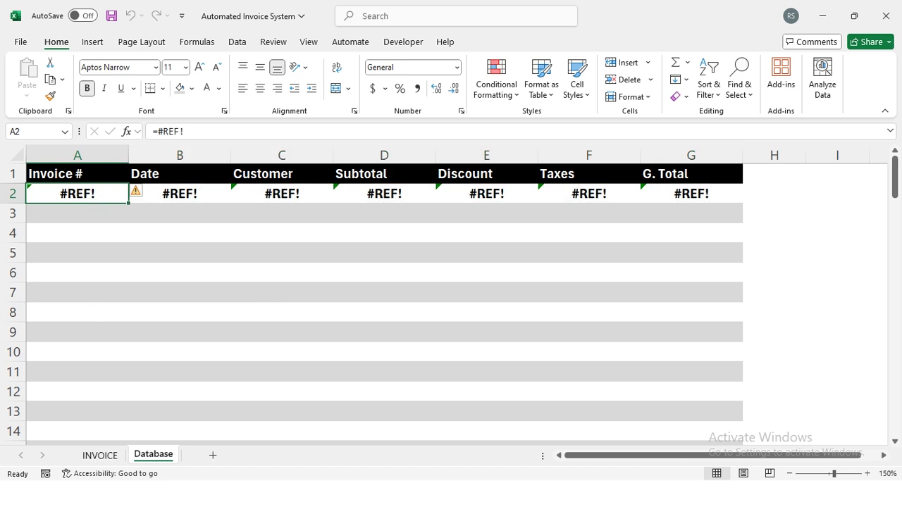
left_click(99, 456)
key("ctrl+Page_Down")
left_click(100, 457)
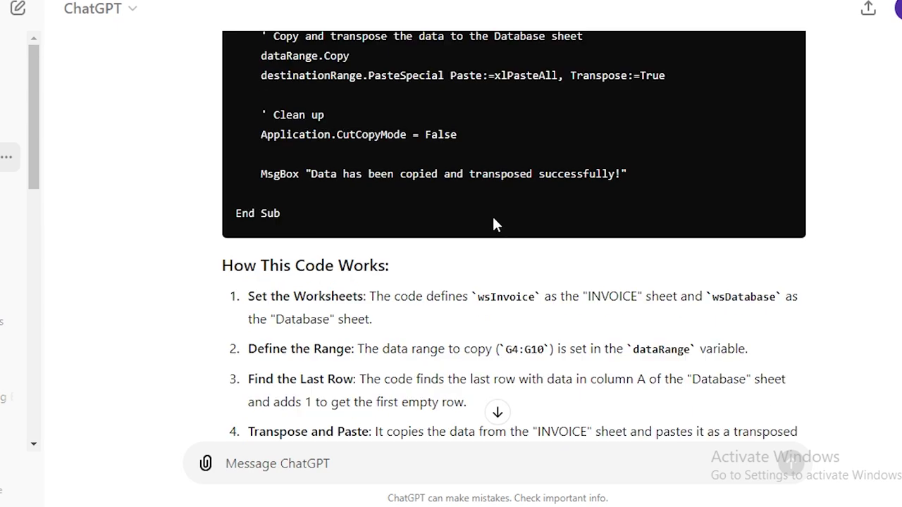
Step: Ask ChatGPT to replace Paste:=xlPasteAll with pasting as values, then copy the revised code
scroll(493, 224, "up", 3)
left_click_drag(450, 280, 552, 280)
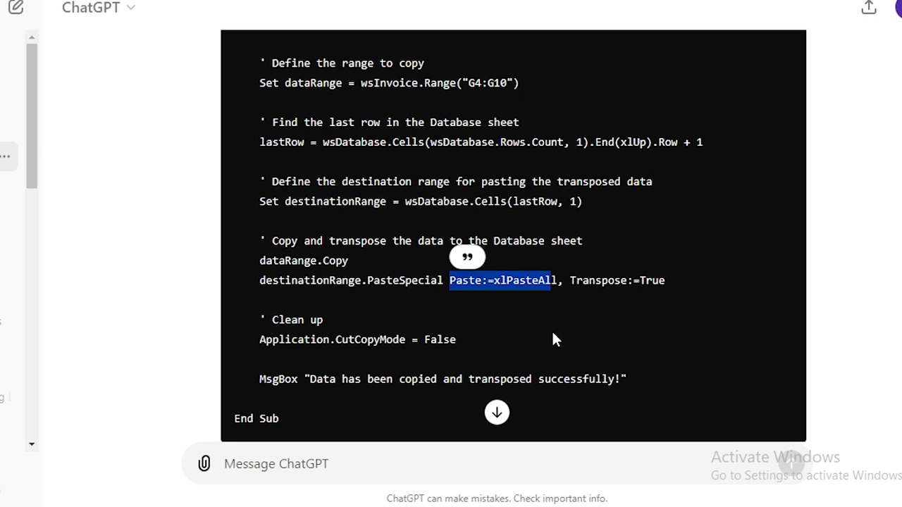
key("ctrl+c")
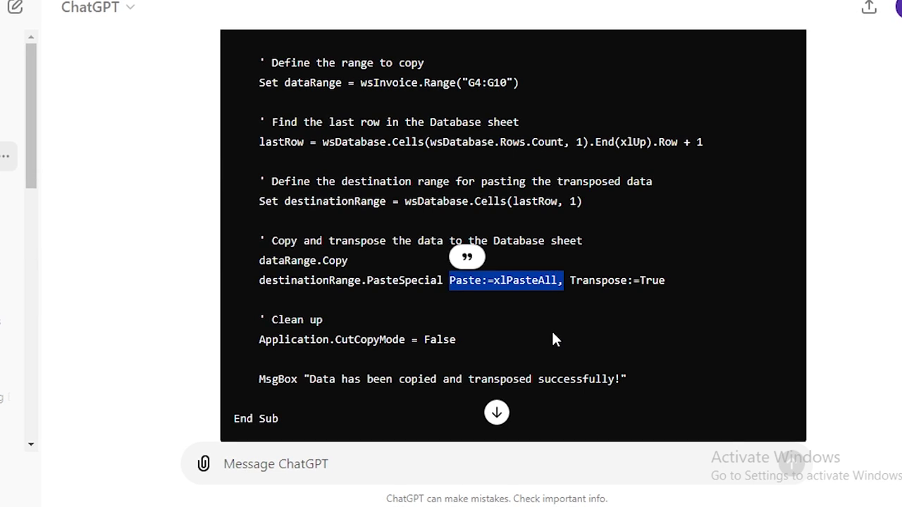
left_click(359, 484)
key("ctrl+v")
type("paste this as v")
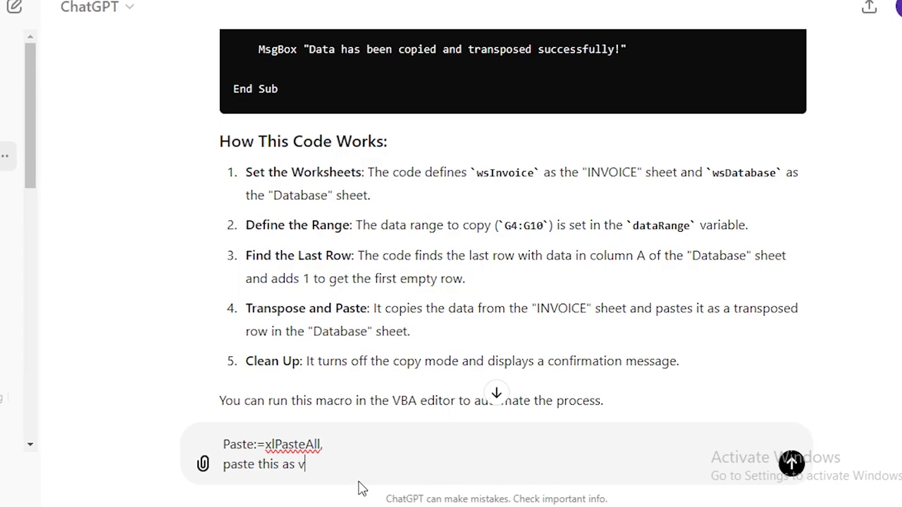
type("alues and revised this ")
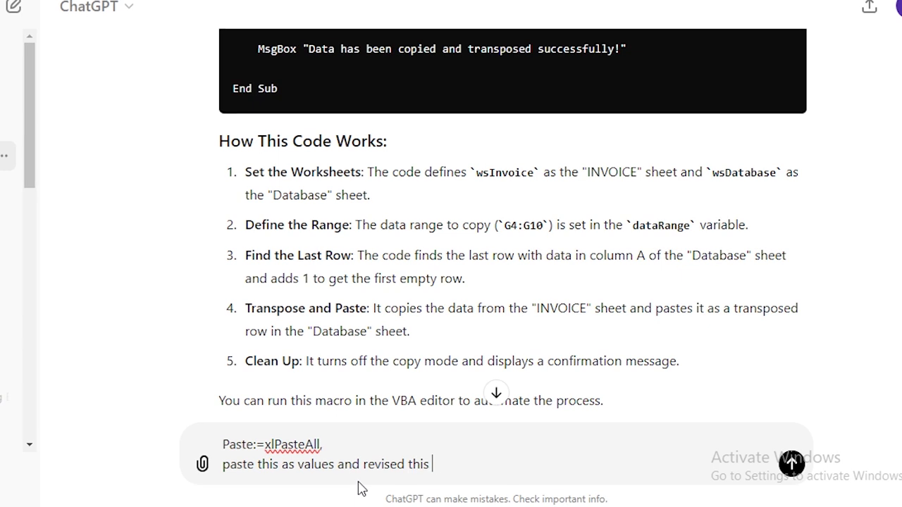
type("code")
key("Return")
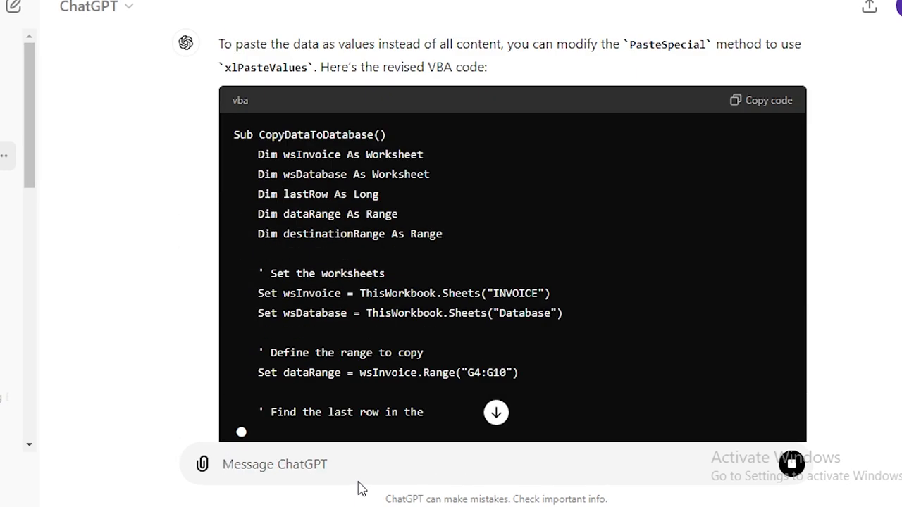
scroll(528, 226, "up", 5)
left_click(758, 79)
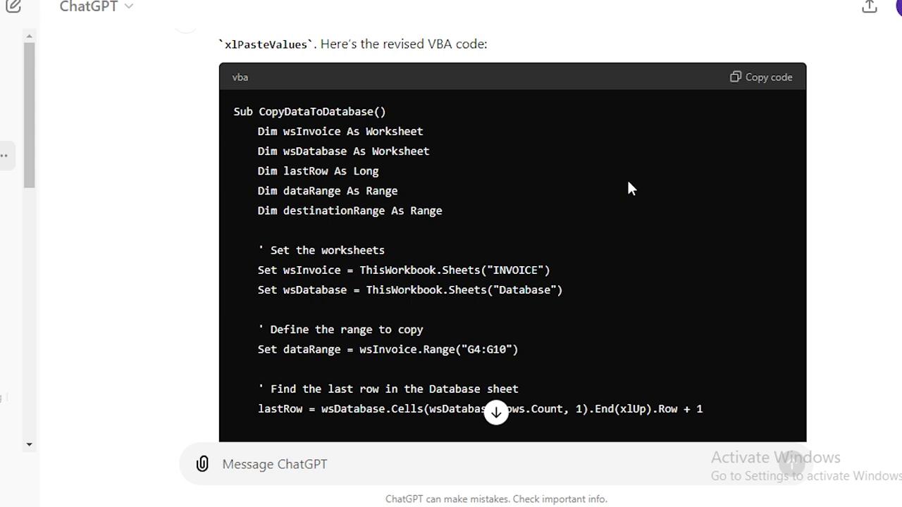
Step: Replace the Submit macro's body with the revised xlPasteValues code and delete duplicate Sub/End Sub lines
right_click(359, 176)
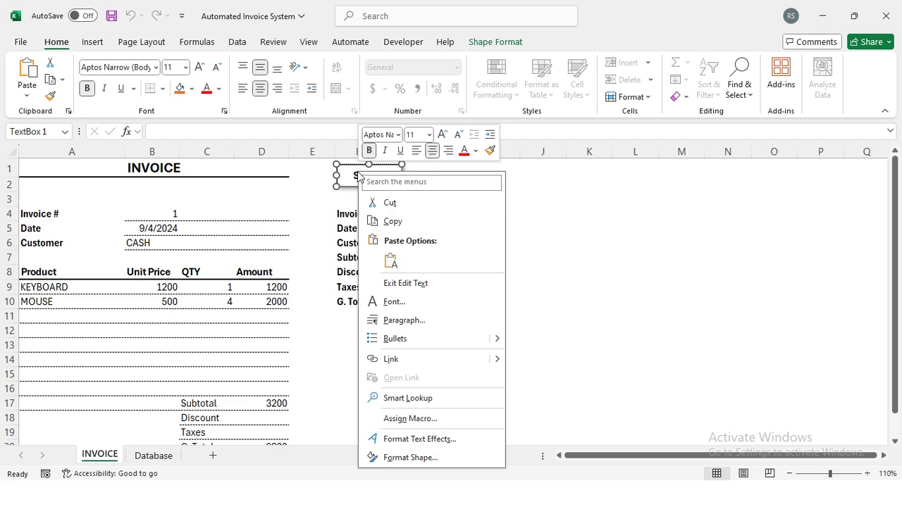
left_click(401, 420)
left_click(491, 280)
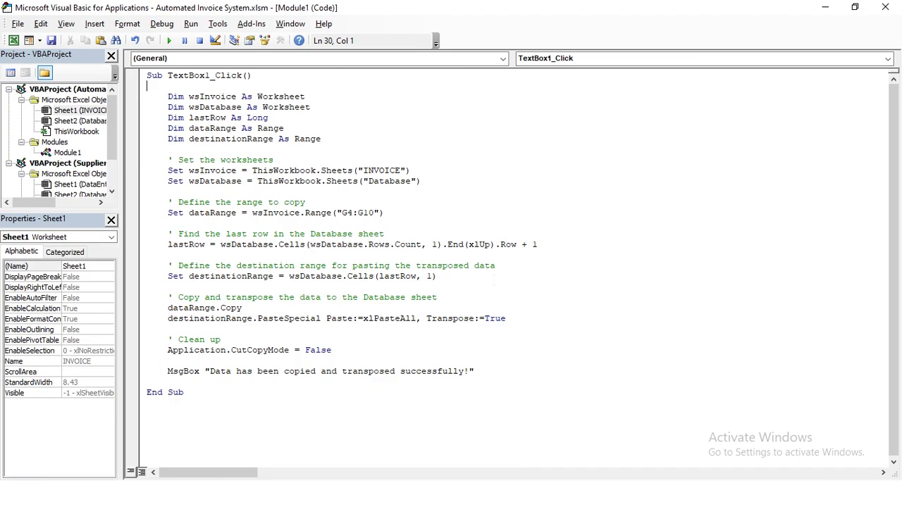
left_click_drag(147, 86, 473, 371)
key("ctrl+v")
left_click_drag(272, 86, 147, 86)
key("Delete")
left_click_drag(188, 393, 146, 393)
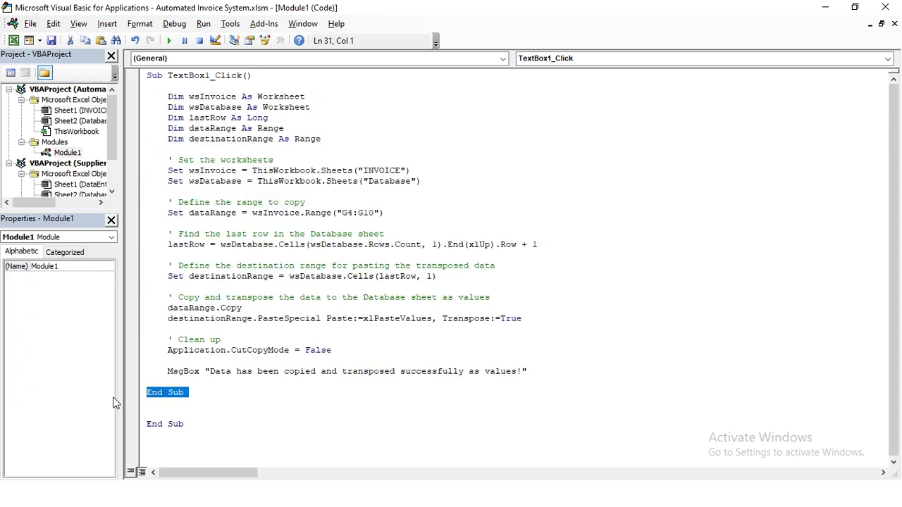
key("Delete")
key("Delete")
Step: Run the revised Submit macro and check the invoice landed as values in Database
left_click(886, 7)
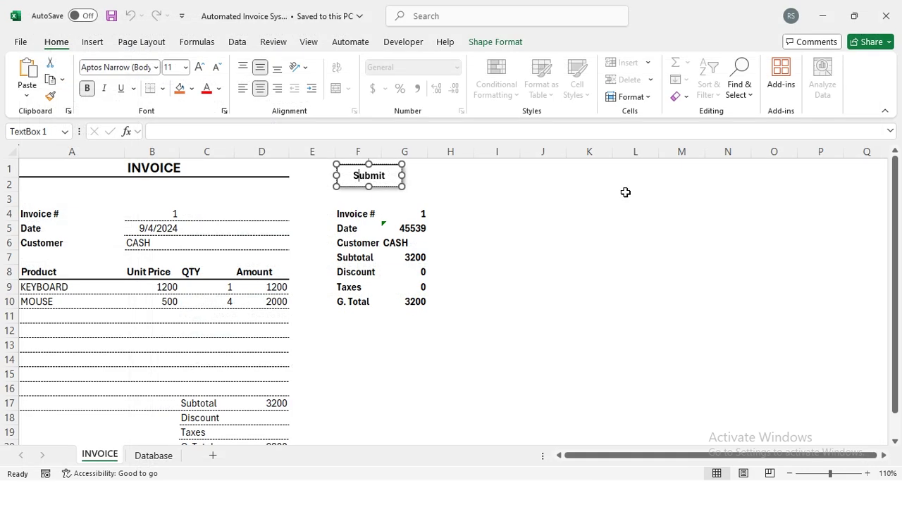
key("ctrl+Page_Down")
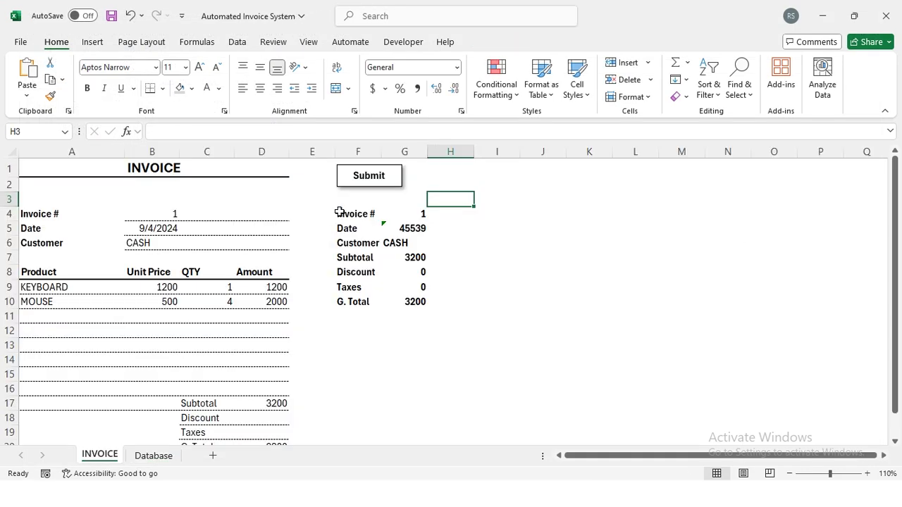
left_click(373, 178)
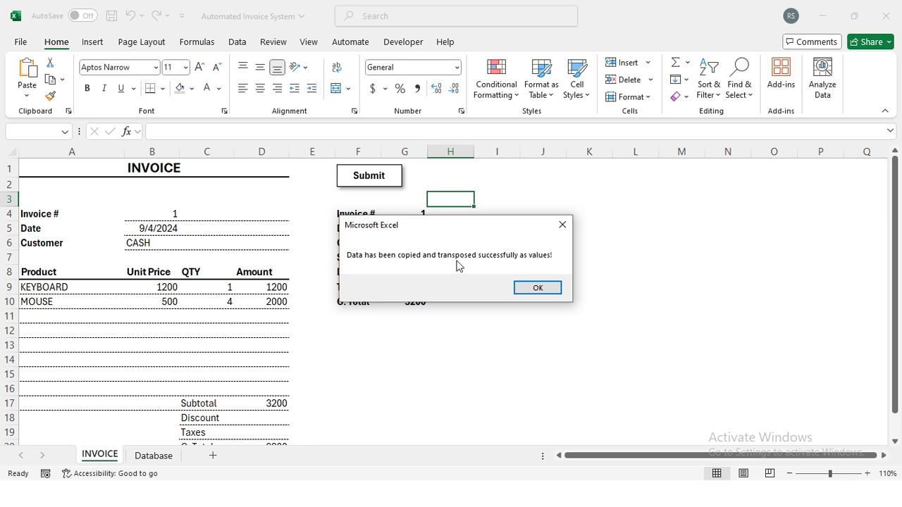
left_click(543, 288)
left_click(182, 456)
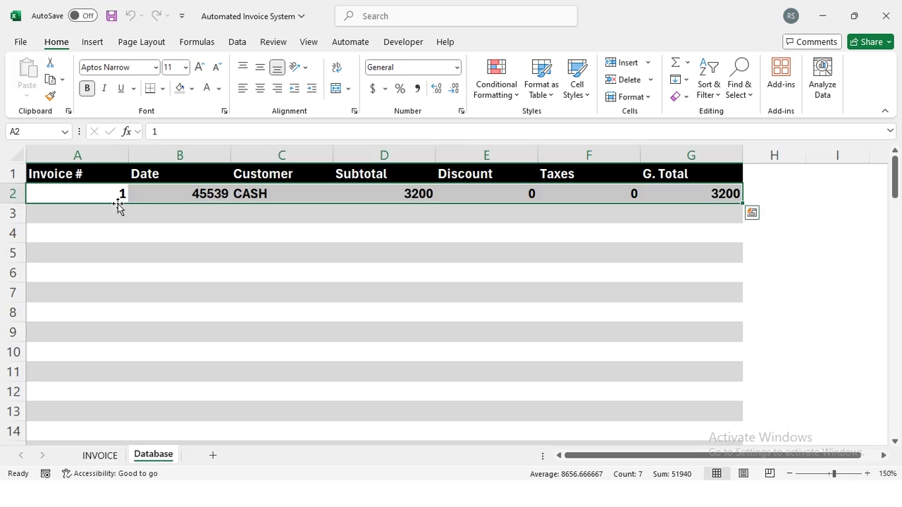
left_click(98, 456)
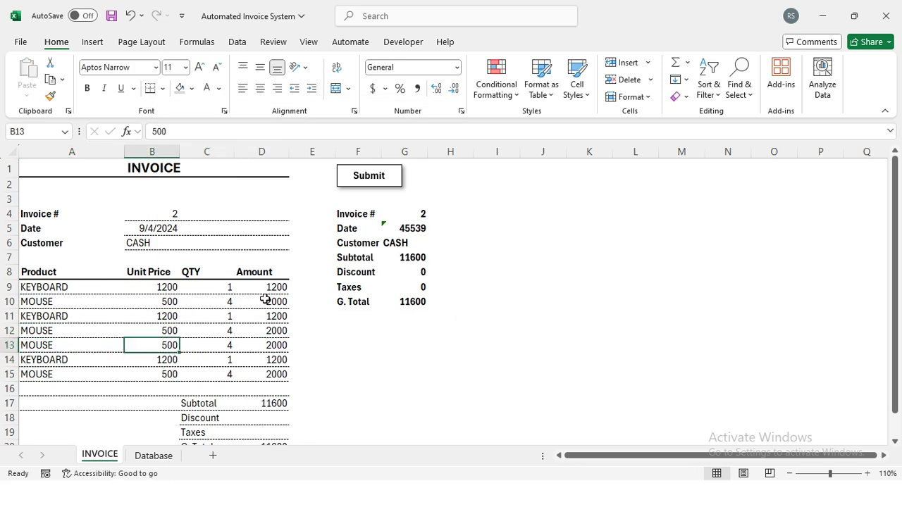
Step: Enter Discount 500 and Taxes 200, submit invoice 2, and verify its Database row
type("500")
key("Return")
type("200")
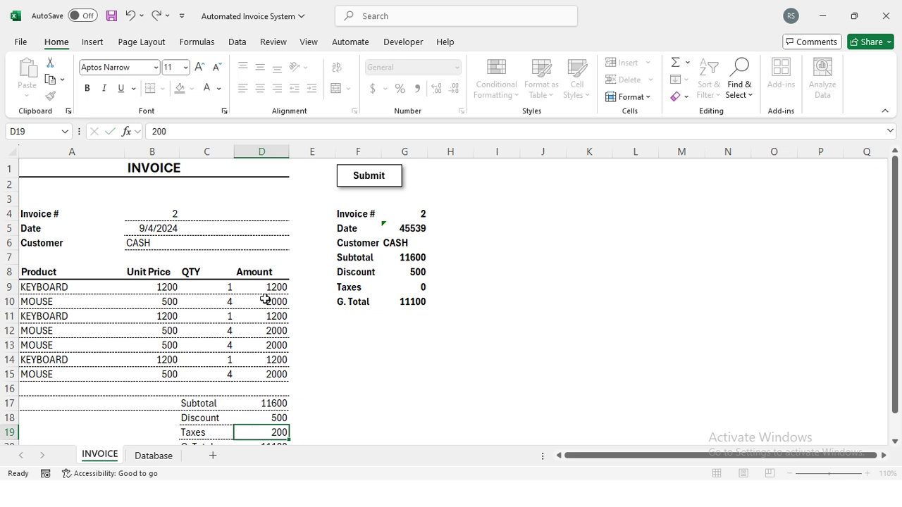
key("Return")
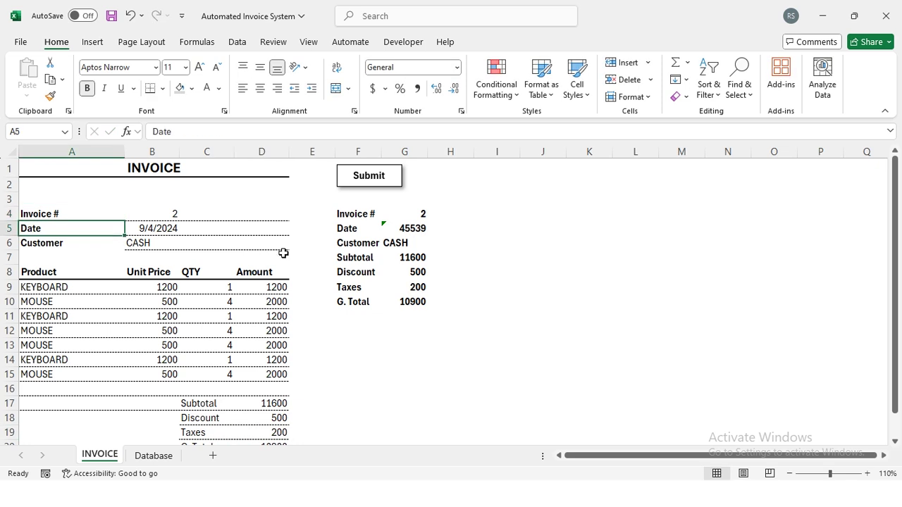
left_click(372, 177)
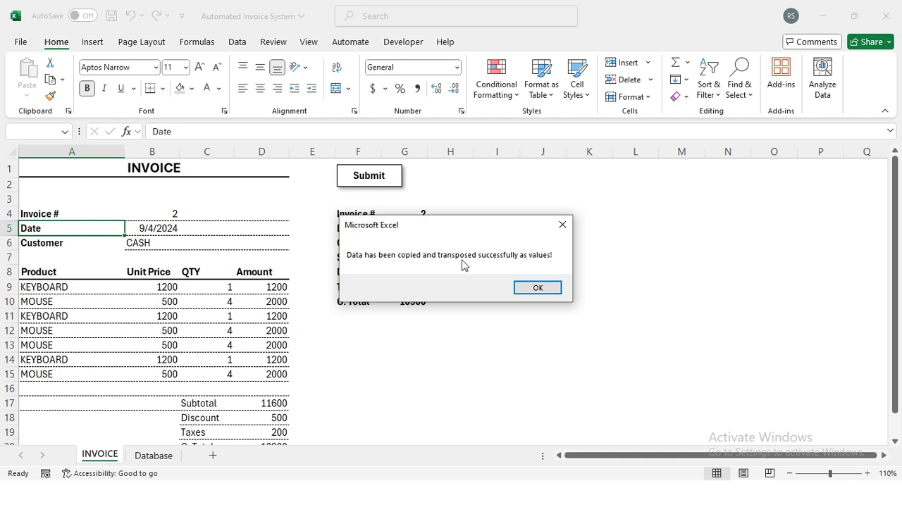
left_click(538, 287)
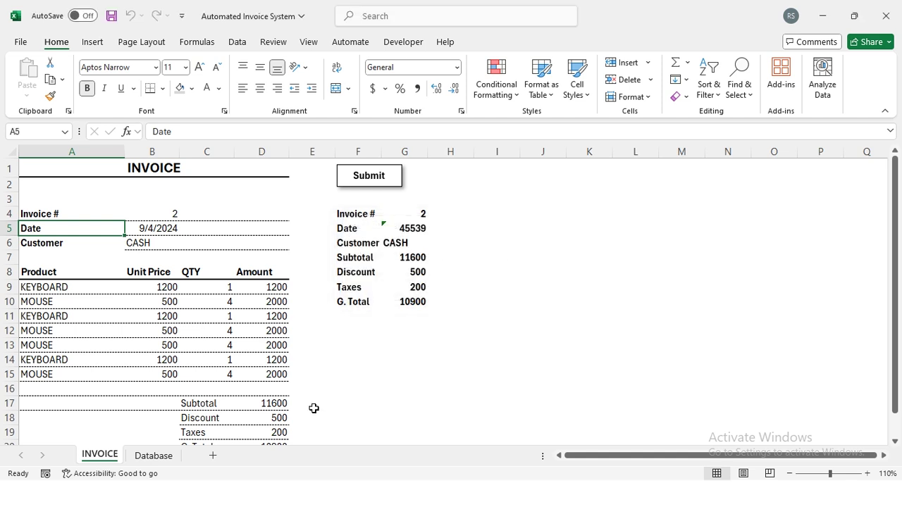
left_click(154, 456)
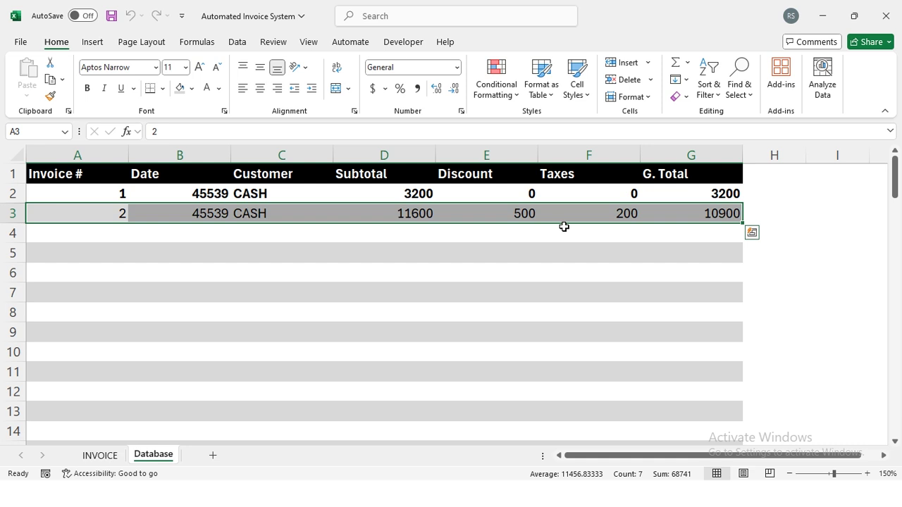
key("ctrl+Page_Up")
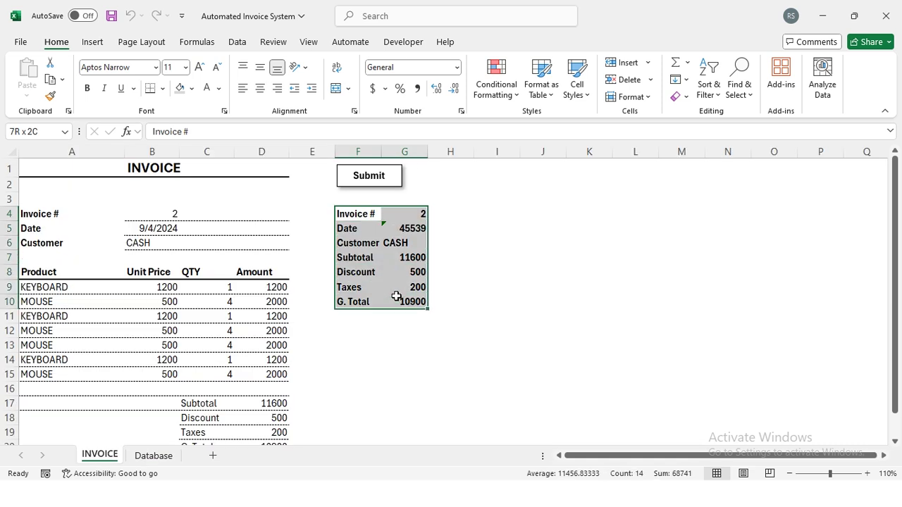